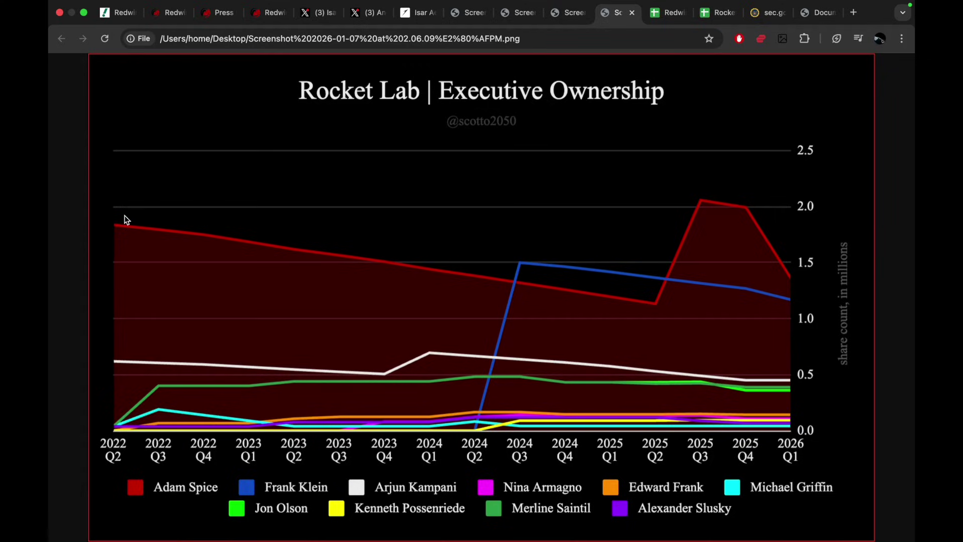
Review Redwire executive ownership in the chart image and the Chairman and CEO's quarterly share counts in the Ownership sheet
click(564, 12)
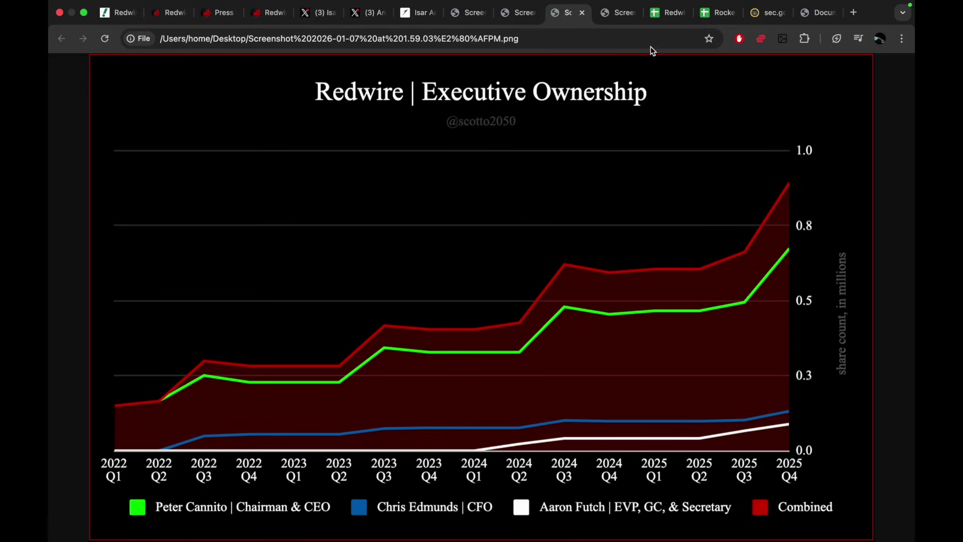
click(670, 13)
click(396, 531)
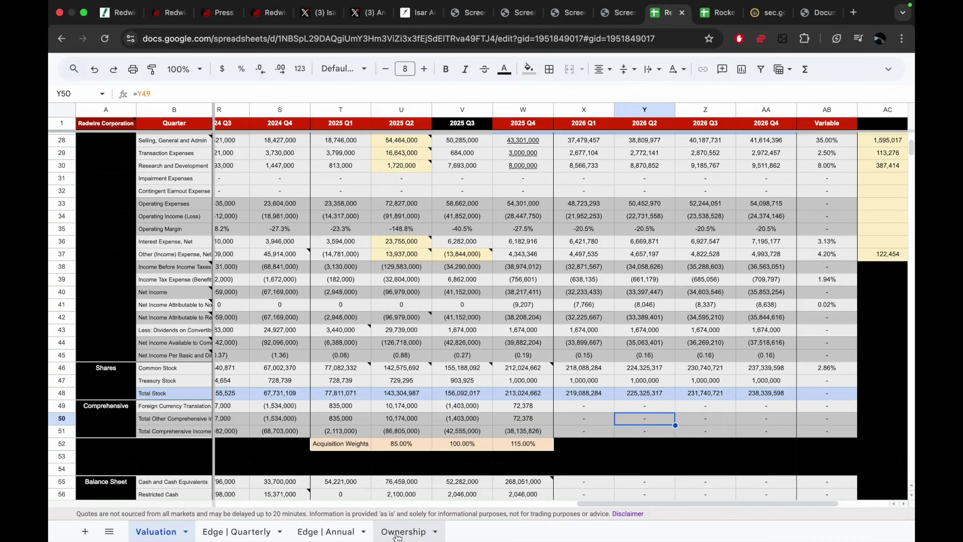
click(602, 258)
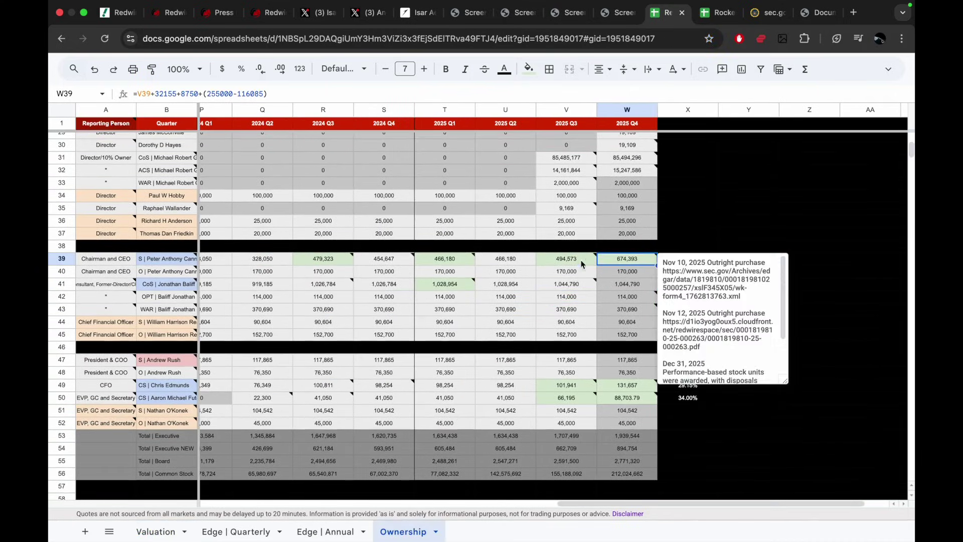
click(560, 259)
click(453, 259)
click(645, 227)
Read the note on the Chairman and CEO's 2025 Q4 share count, highlighting the outright purchase and Dec 31, 2025 entries
click(619, 260)
drag(713, 263, 752, 263)
drag(762, 313, 707, 313)
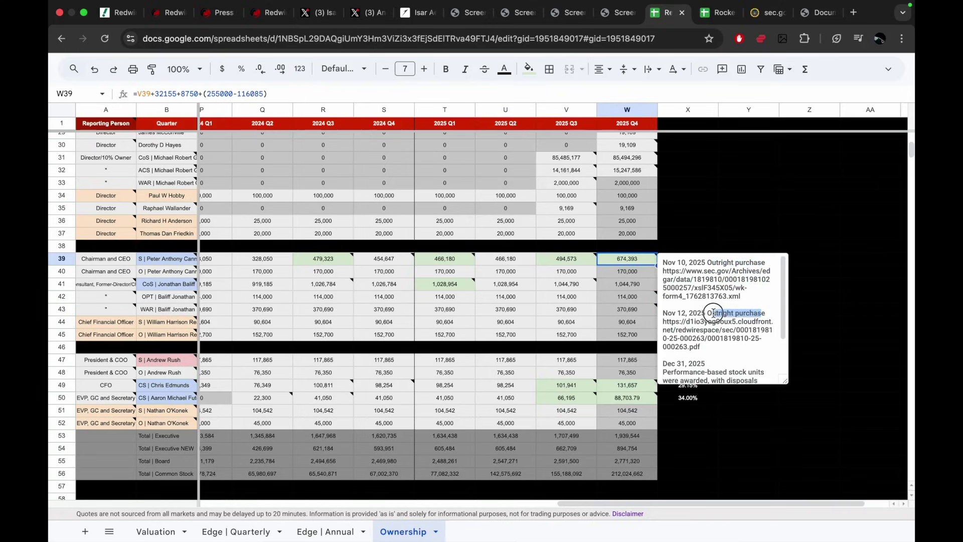
drag(671, 363, 762, 374)
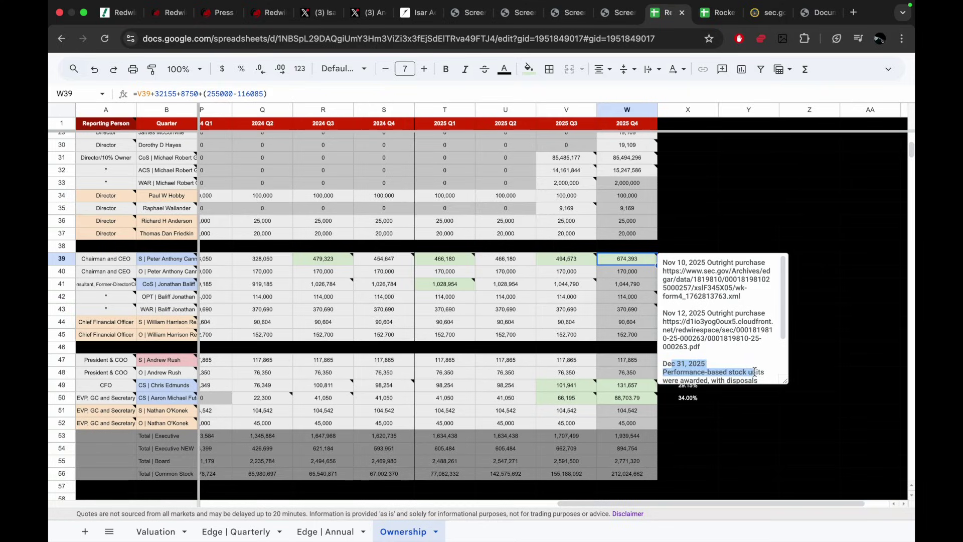
click(710, 372)
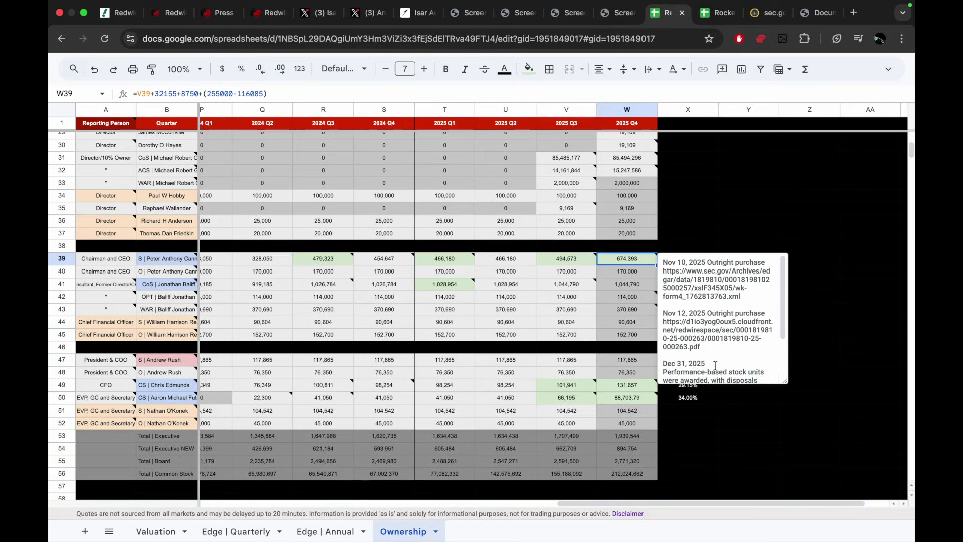
click(712, 172)
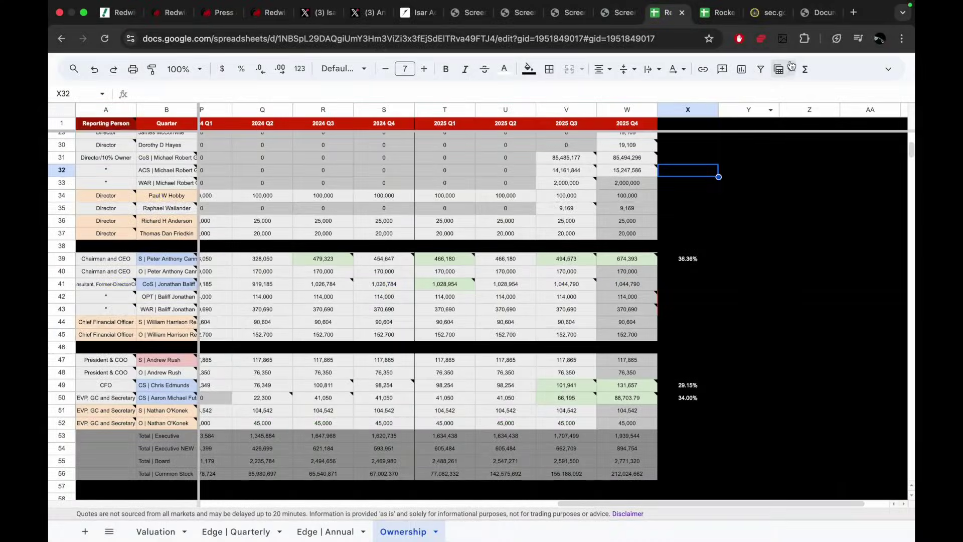
Bring up the Redwire prospectus supplement and dismiss its open text search
click(817, 13)
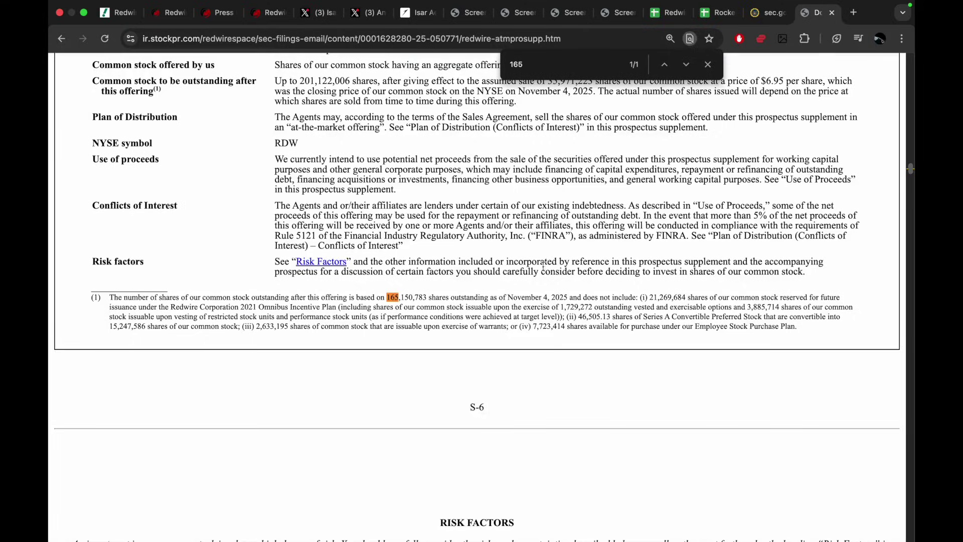
scroll(546, 251, up, 3)
click(713, 66)
Examine Redwire's Form 144 on sec.gov, highlighting the number of shares outstanding and checking the approximate date of sale
click(768, 13)
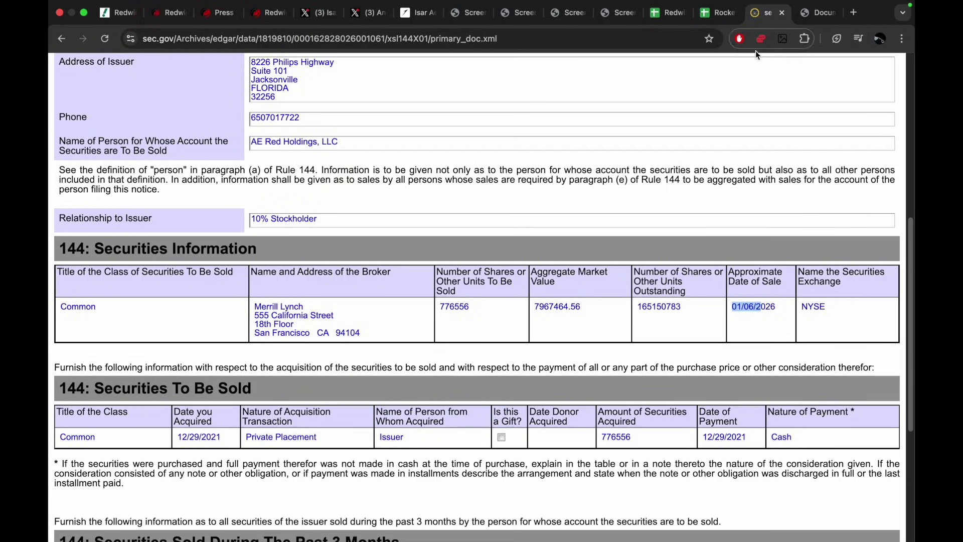
scroll(641, 288, up, 8)
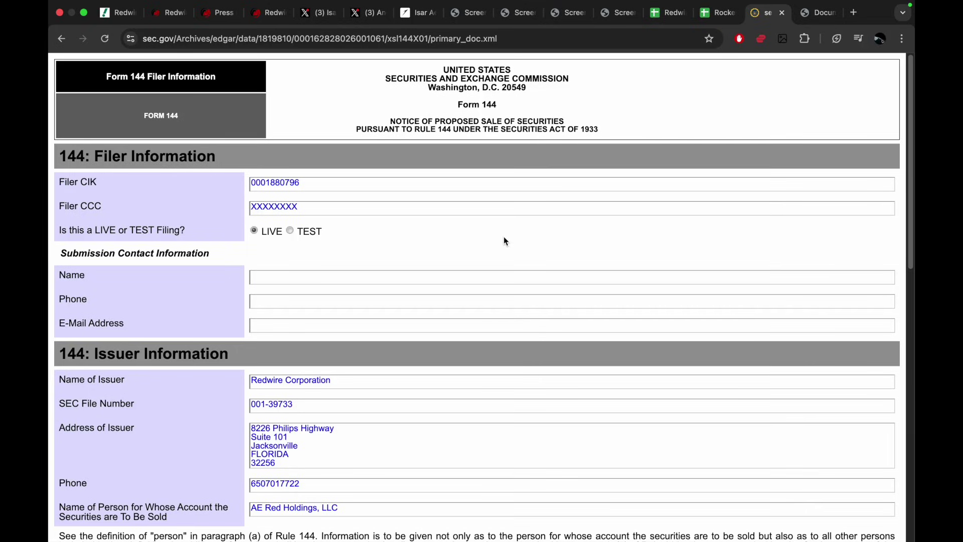
scroll(504, 240, down, 5)
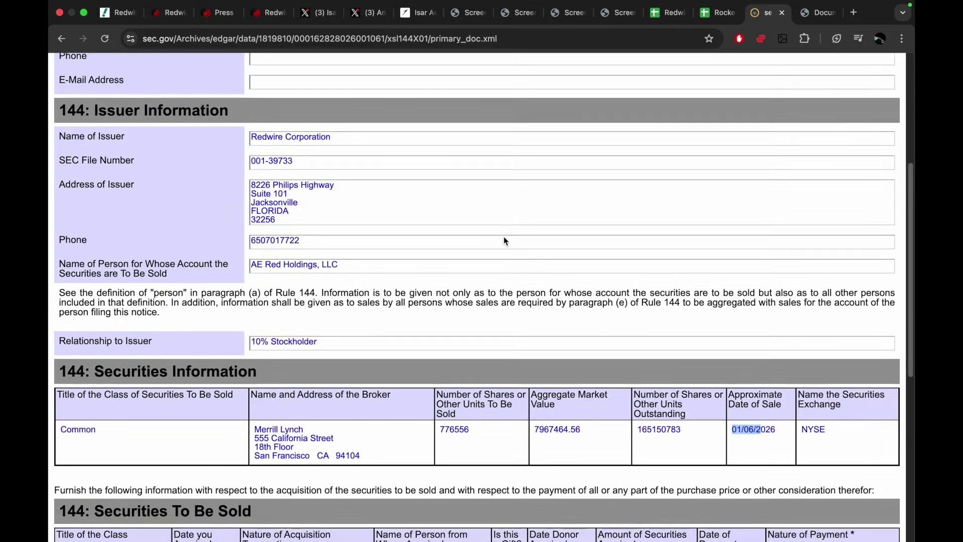
scroll(719, 242, up, 5)
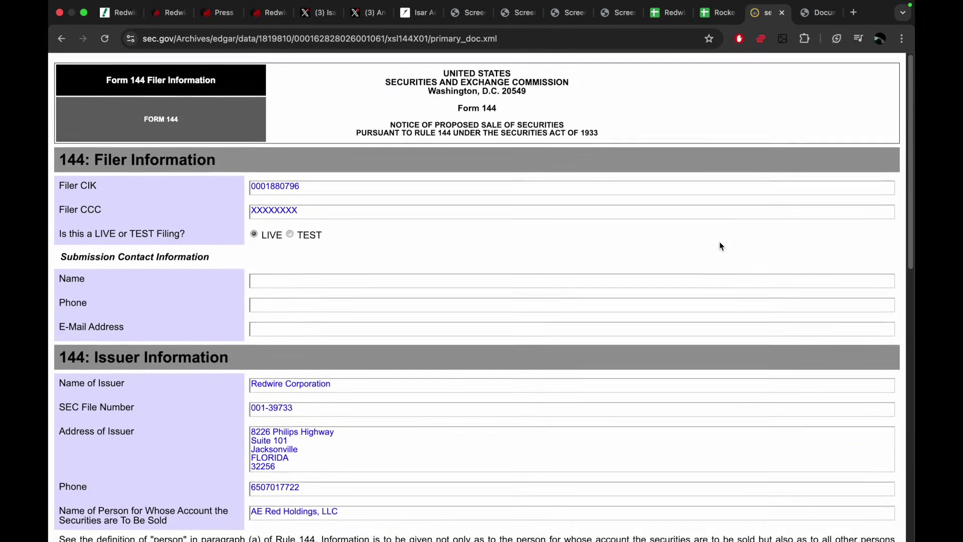
scroll(719, 242, down, 2)
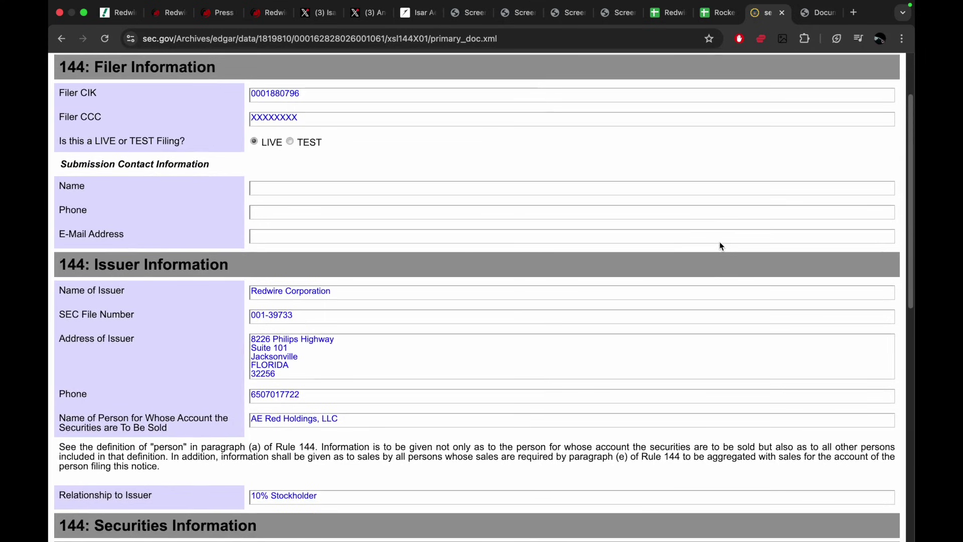
scroll(719, 242, down, 5)
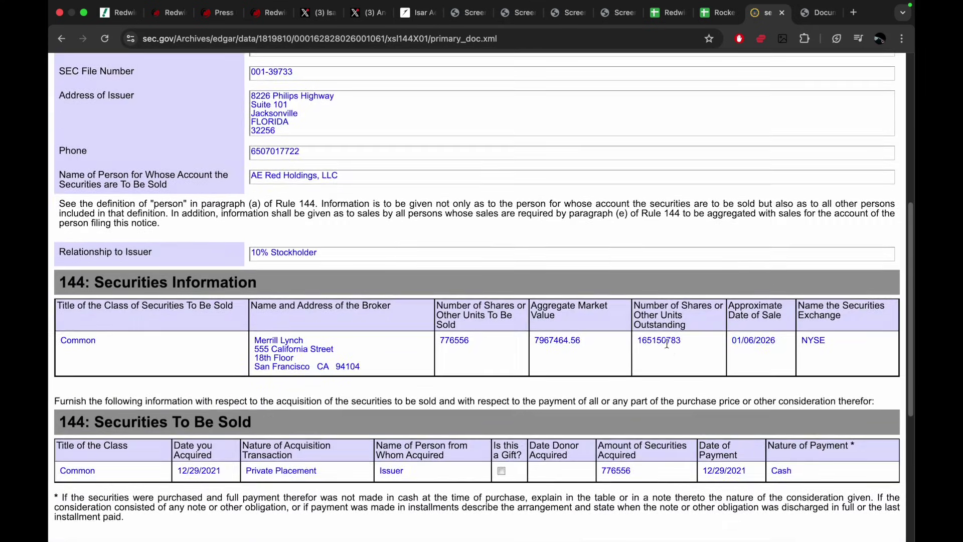
double_click(664, 341)
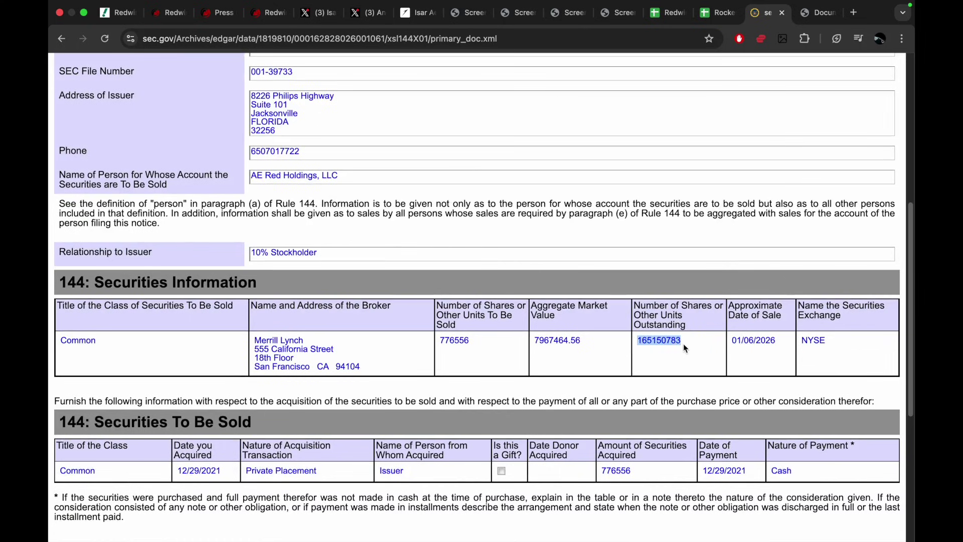
click(743, 337)
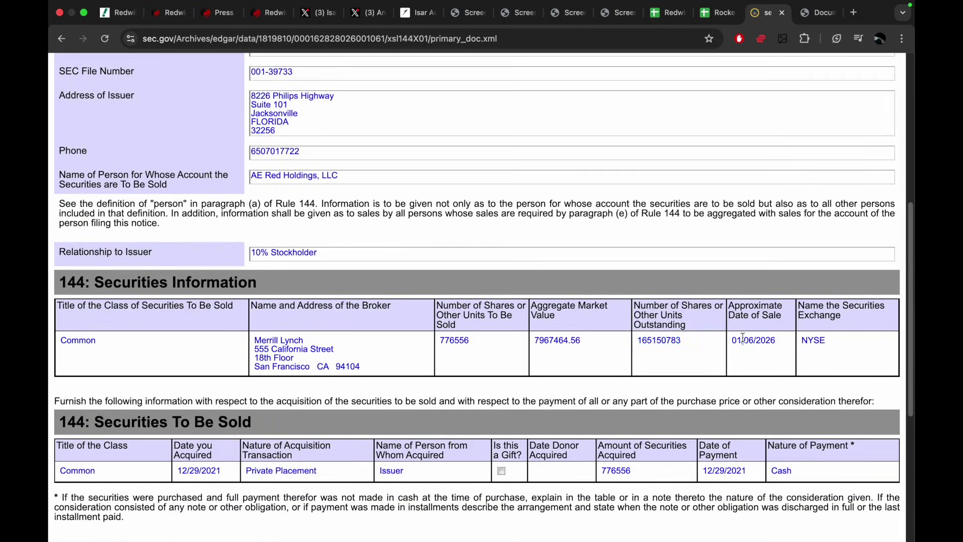
click(743, 337)
Search the Redwire prospectus supplement for 165 and highlight the full footnote on shares outstanding after the offering
click(817, 13)
scroll(560, 230, up, 10)
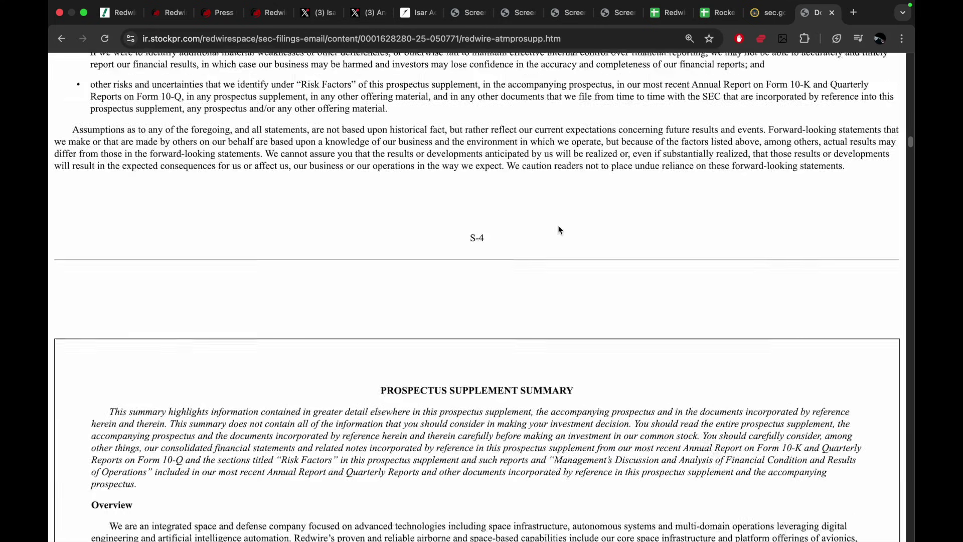
scroll(753, 177, up, 15)
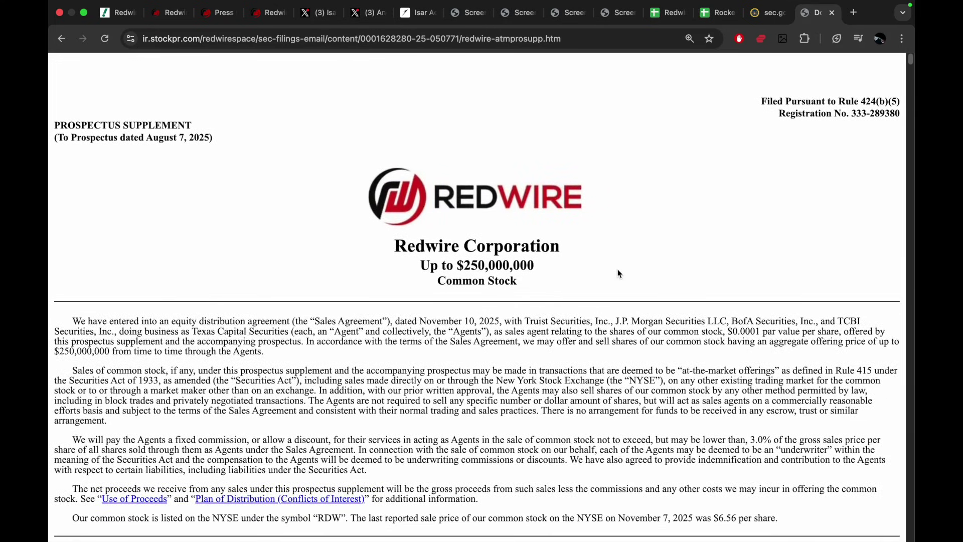
key(ctrl+f)
text(165)
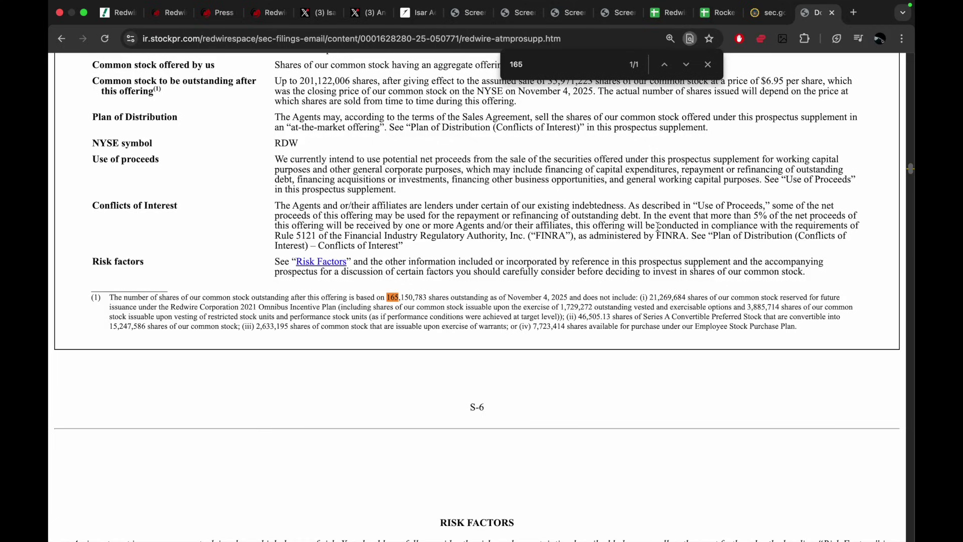
click(707, 64)
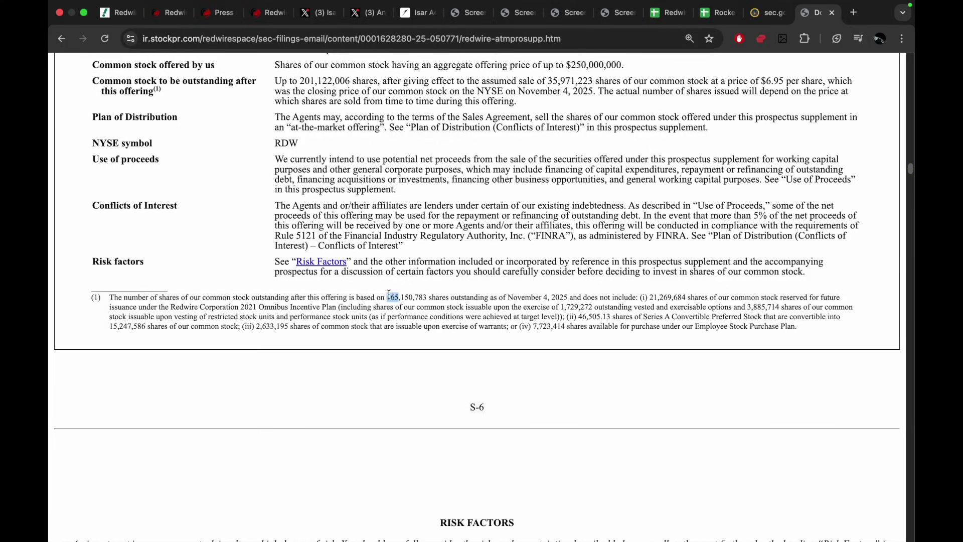
drag(109, 296, 807, 331)
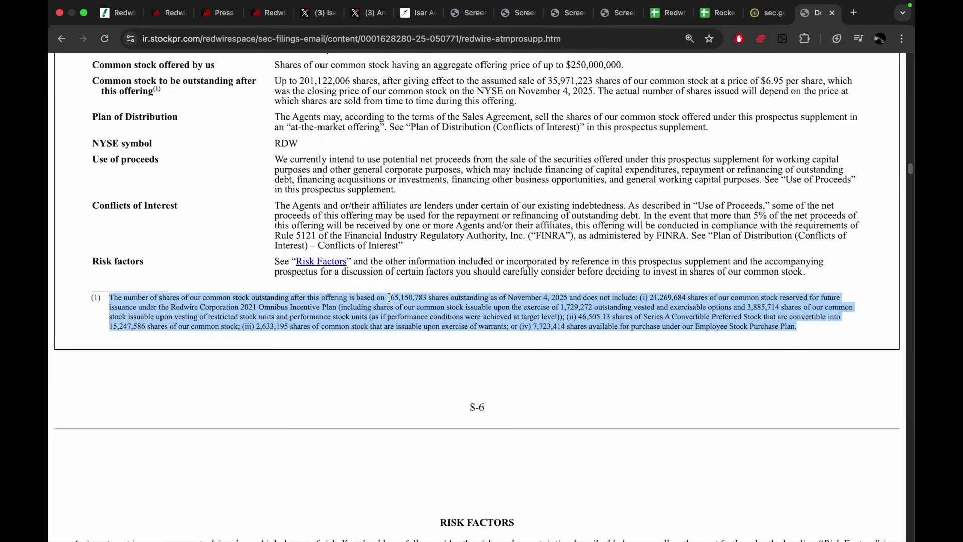
Read the note on the 2025 Q4 Common Stock cell in Redwire's Valuation sheet, highlighting part of its share-count formula
click(669, 17)
click(154, 531)
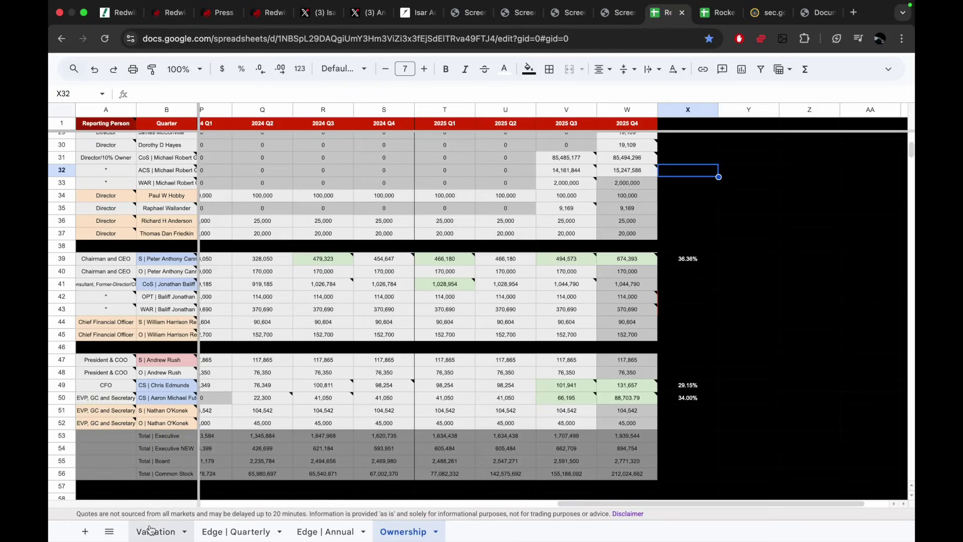
click(519, 369)
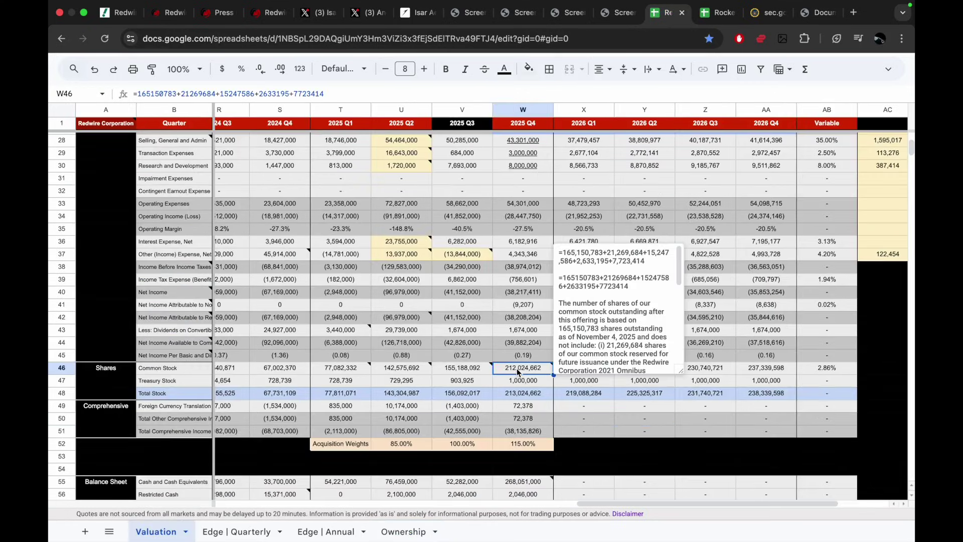
scroll(583, 345, down, 5)
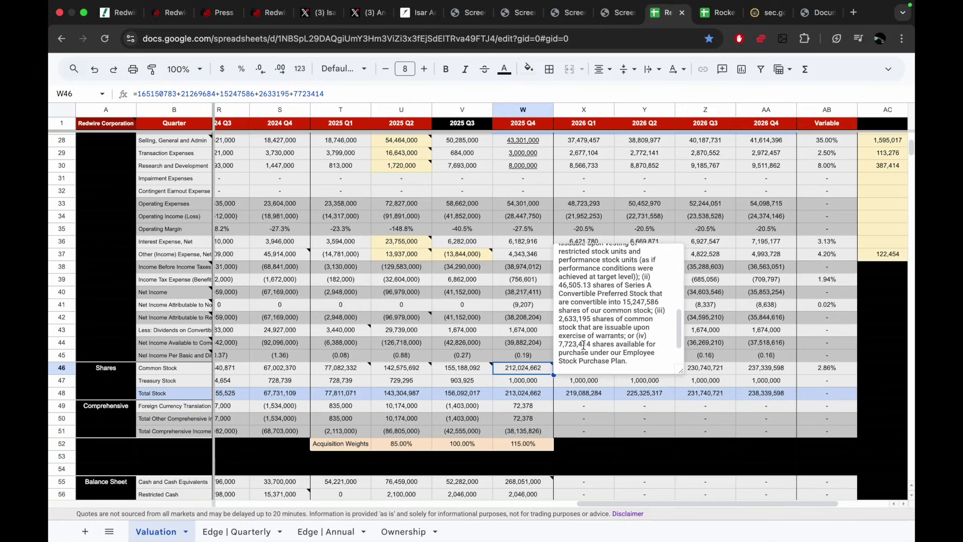
scroll(583, 345, up, 8)
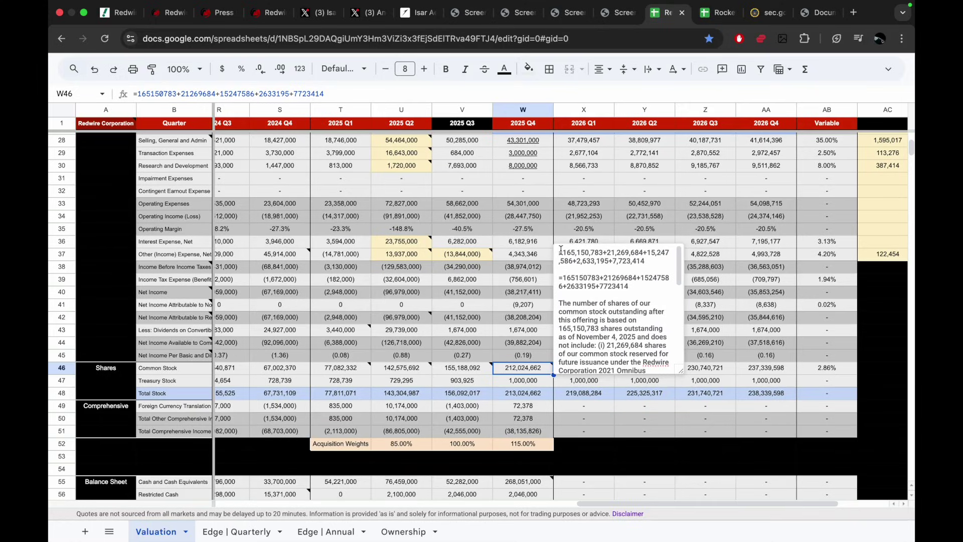
drag(561, 252, 620, 253)
click(647, 261)
Check the Treasury Stock entries for 2025 Q3, 2025 Q4 and 2026 Q1 alongside the 2025 Q4 Common Stock formula
click(519, 384)
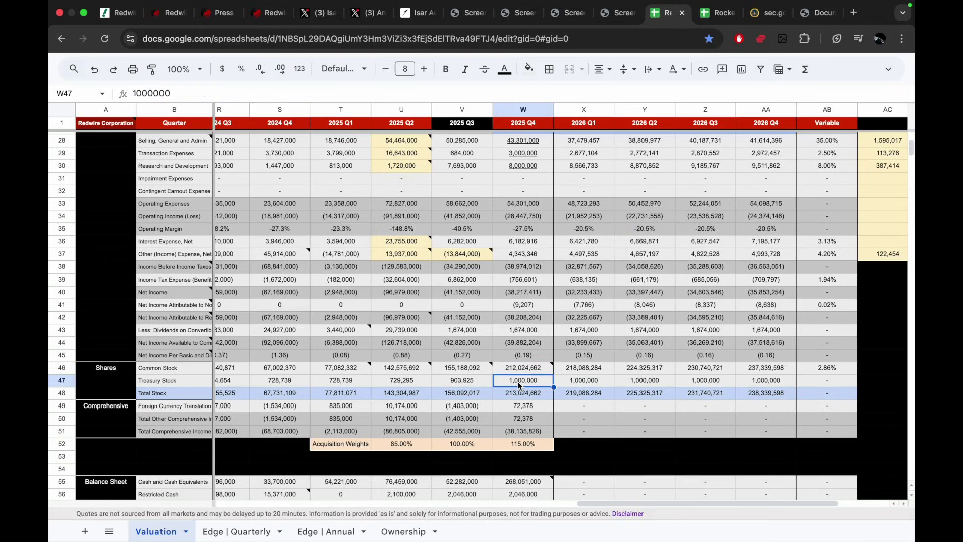
click(456, 384)
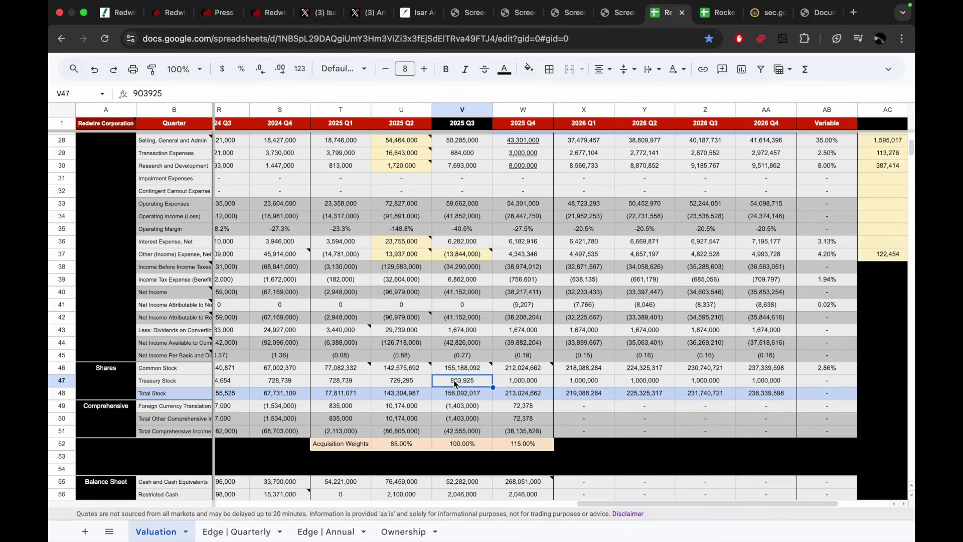
click(508, 372)
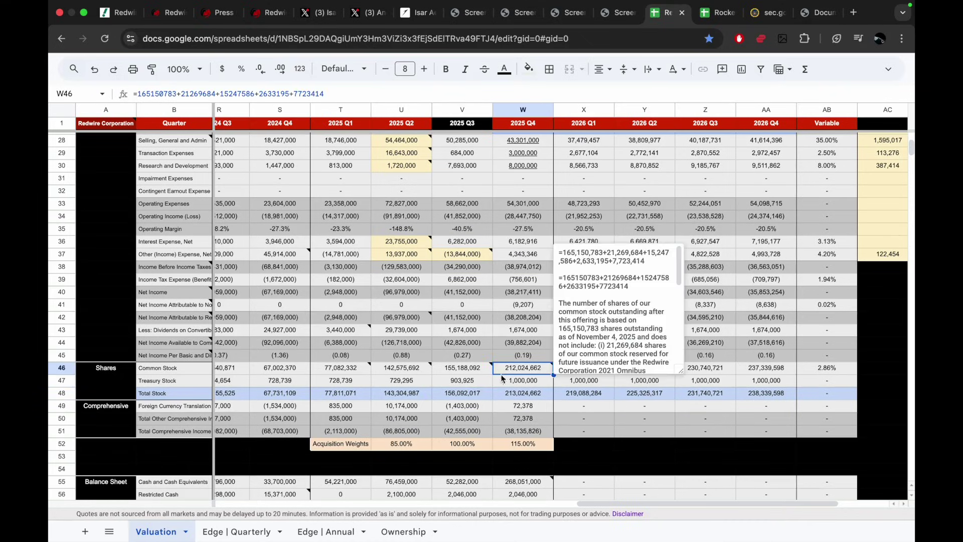
click(519, 384)
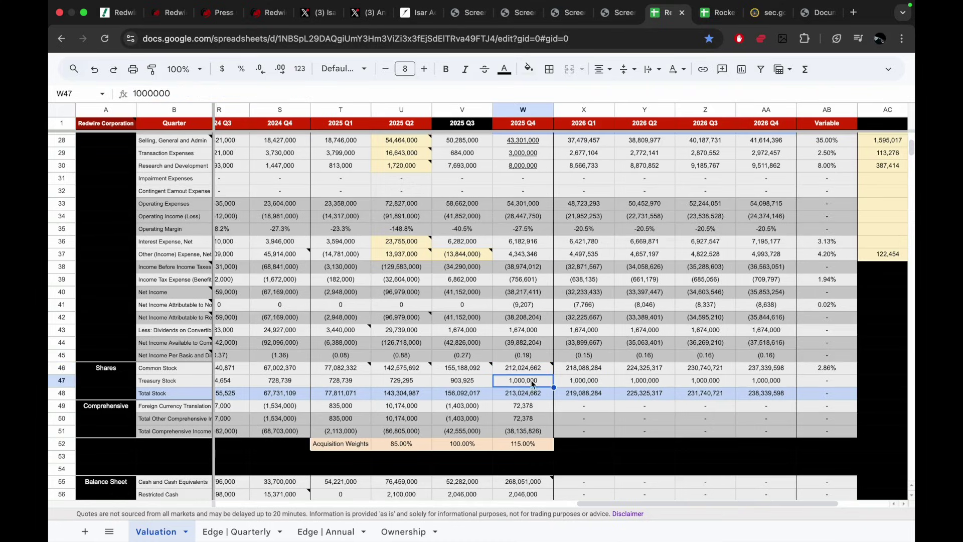
click(588, 373)
click(590, 377)
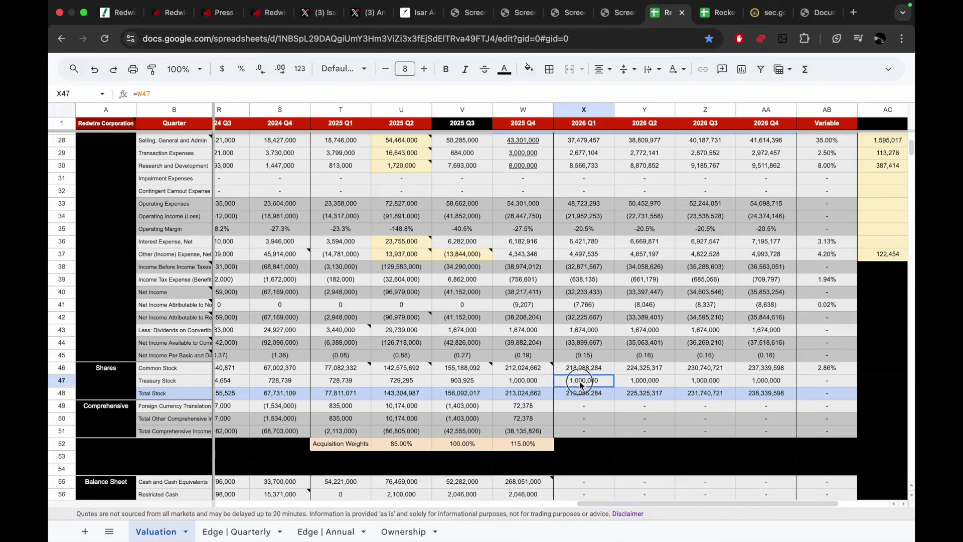
click(528, 370)
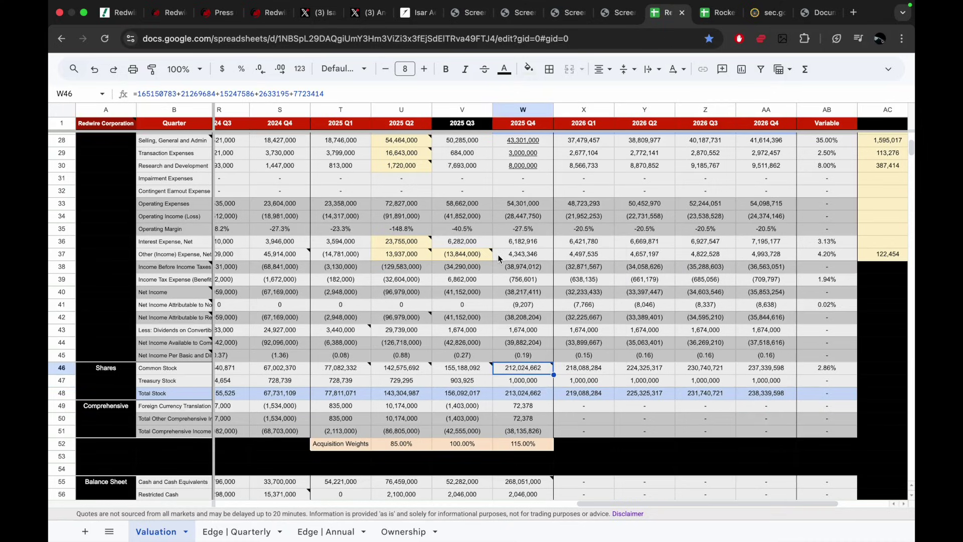
Return to the prospectus footnote and highlight the November 4, 2025 date given for the shares outstanding
click(815, 12)
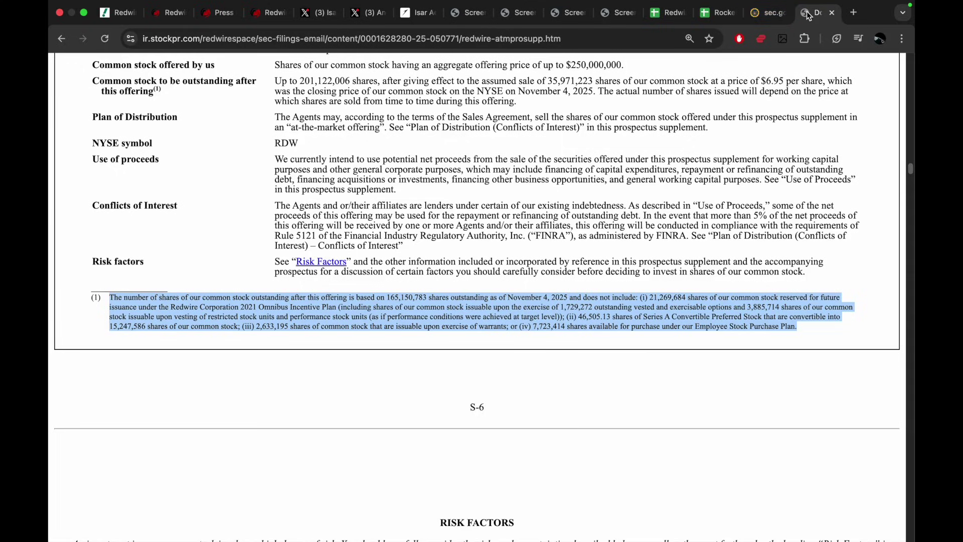
click(570, 479)
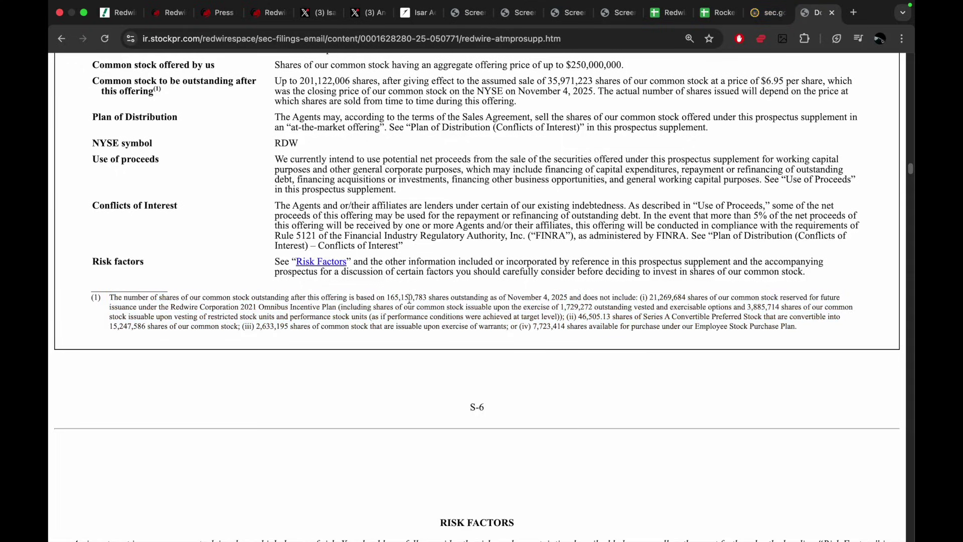
drag(508, 297, 568, 297)
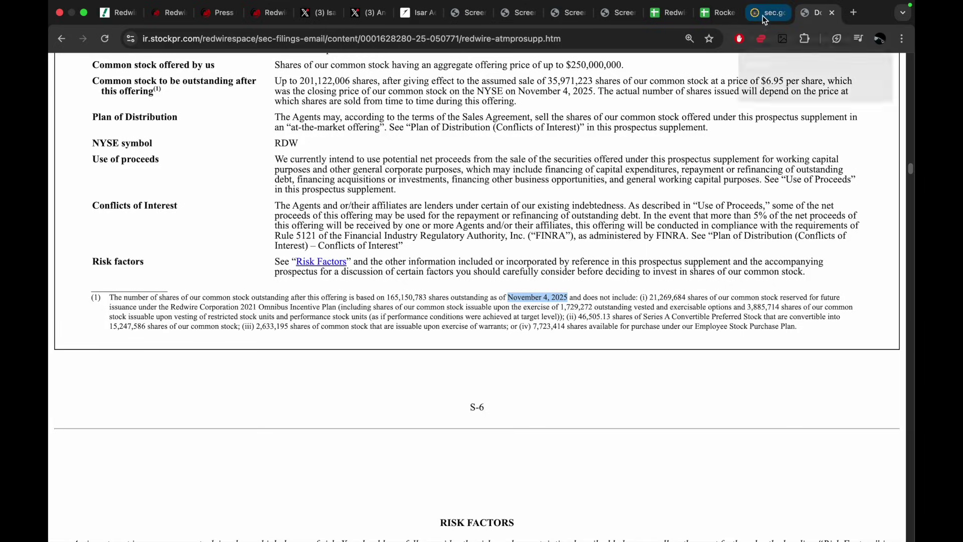
click(396, 295)
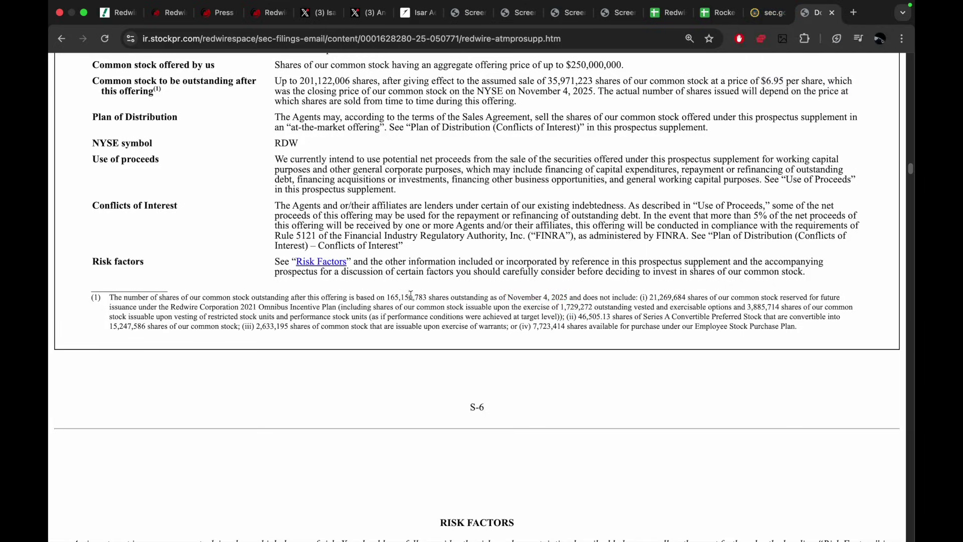
Highlight part of the share count in the prospectus footnote and the number of shares outstanding in the Form 144 to compare them
drag(427, 297, 415, 297)
click(757, 12)
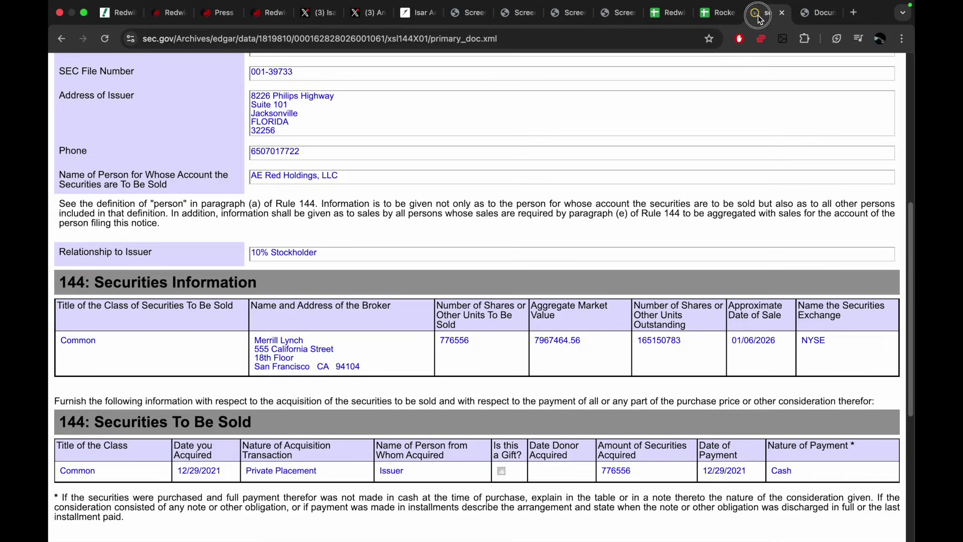
double_click(668, 341)
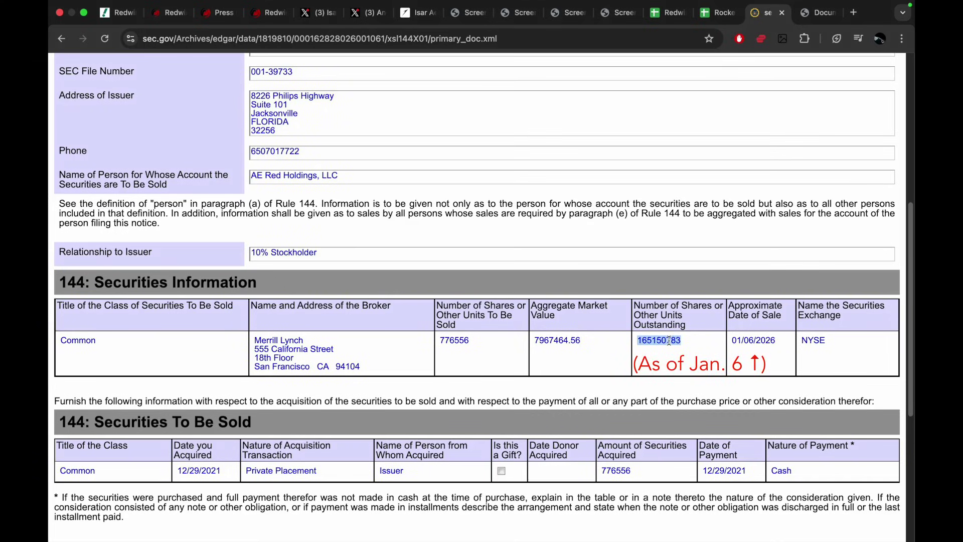
Return to Redwire's Valuation sheet and check the 2025 Q4 Treasury Stock and Common Stock cells, reading the Common Stock note
click(668, 12)
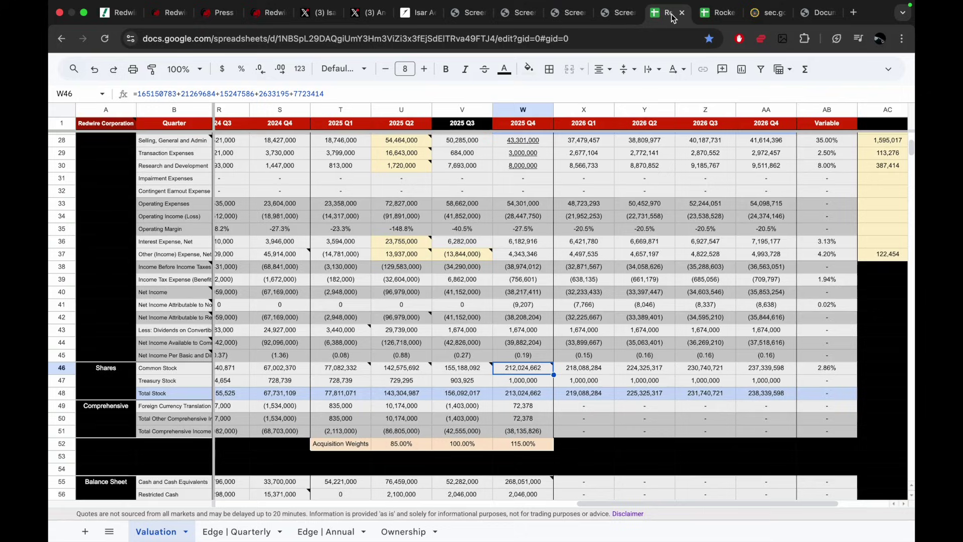
click(530, 383)
click(524, 369)
mouse_move(527, 371)
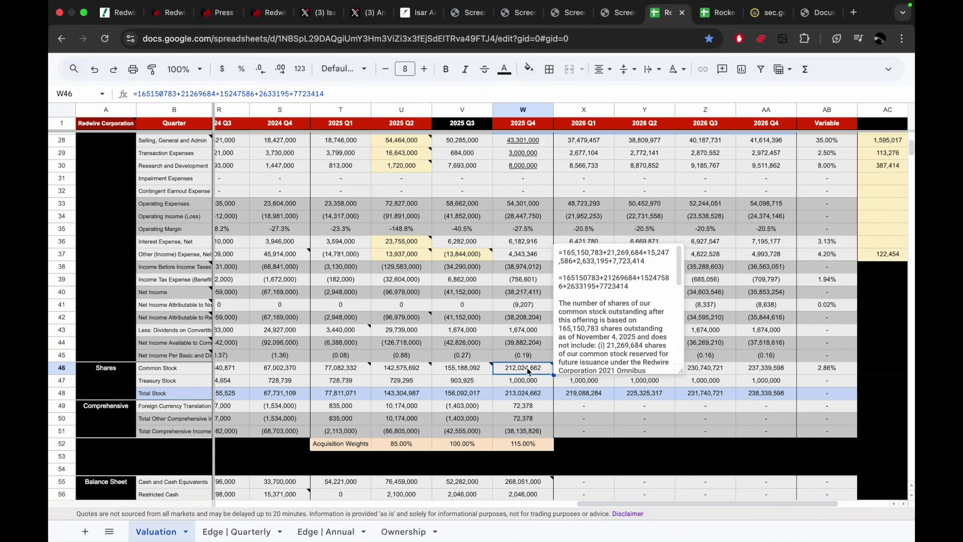
Check the 2025 Q4 Market Cap and current P/S formulas in the Valuation section
scroll(562, 424, down, 20)
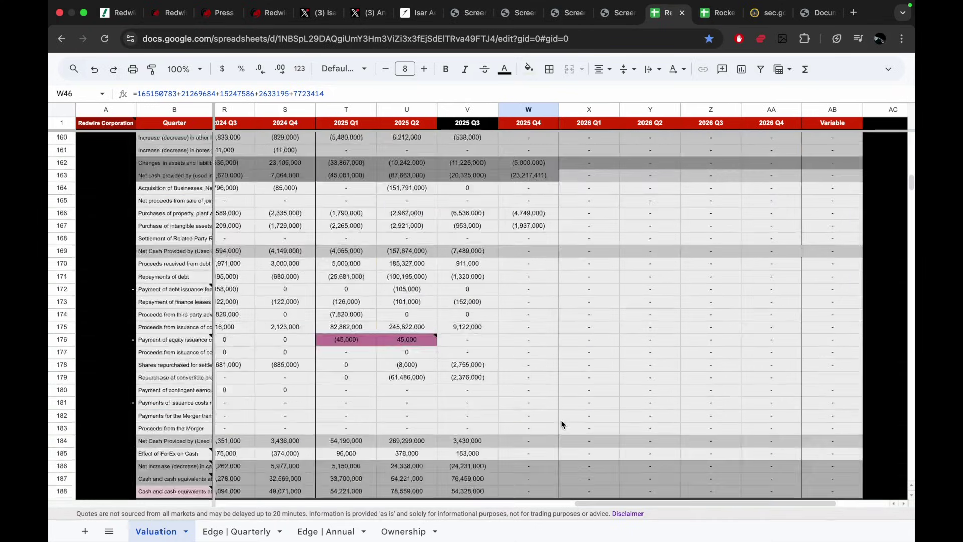
scroll(562, 424, down, 10)
scroll(561, 419, up, 3)
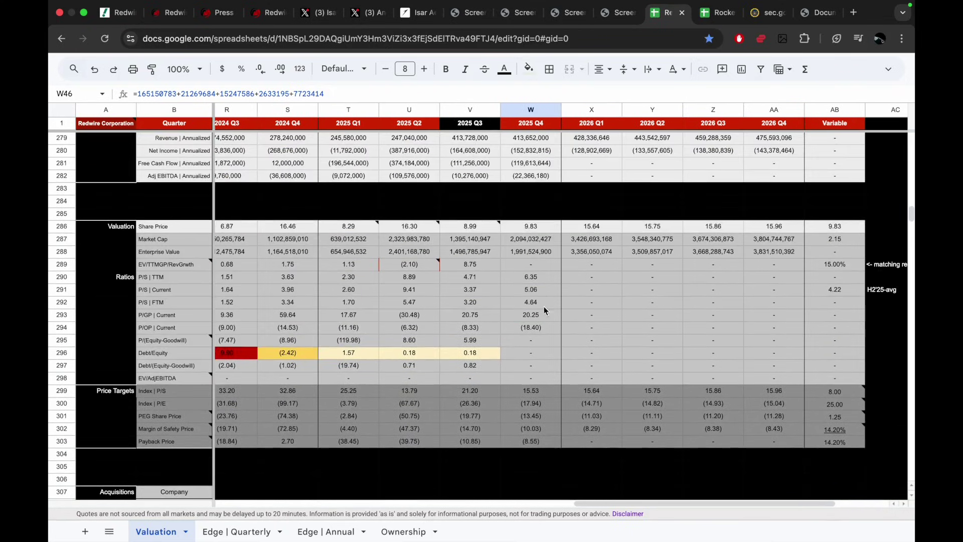
click(542, 290)
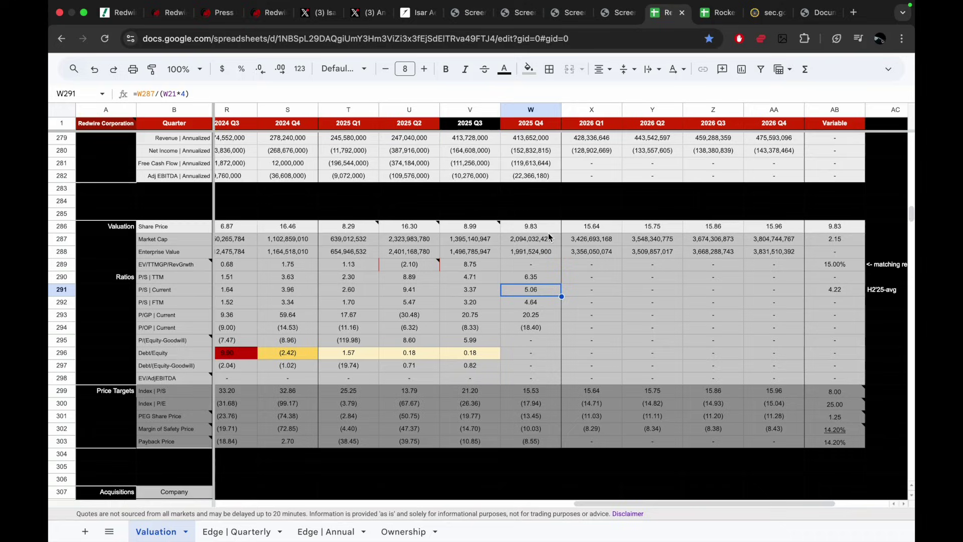
click(551, 239)
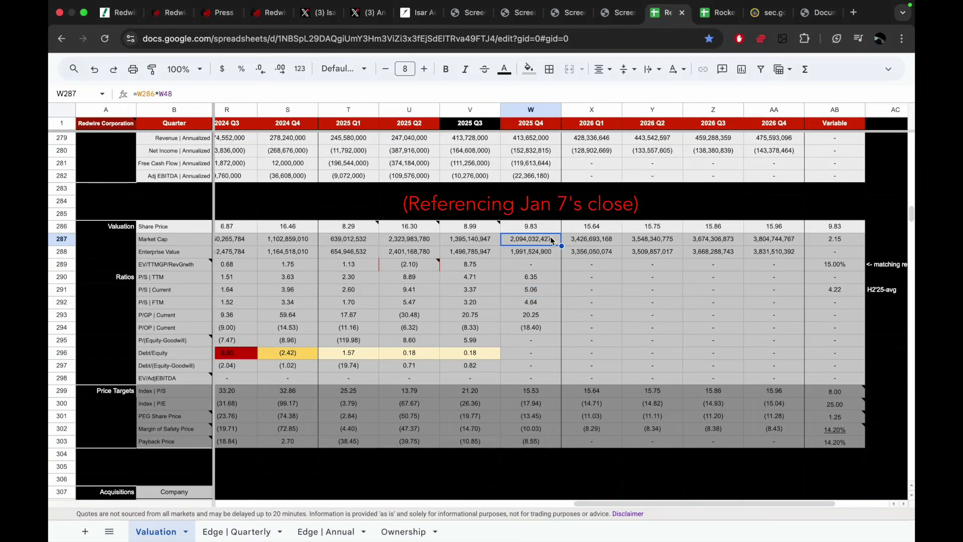
click(547, 295)
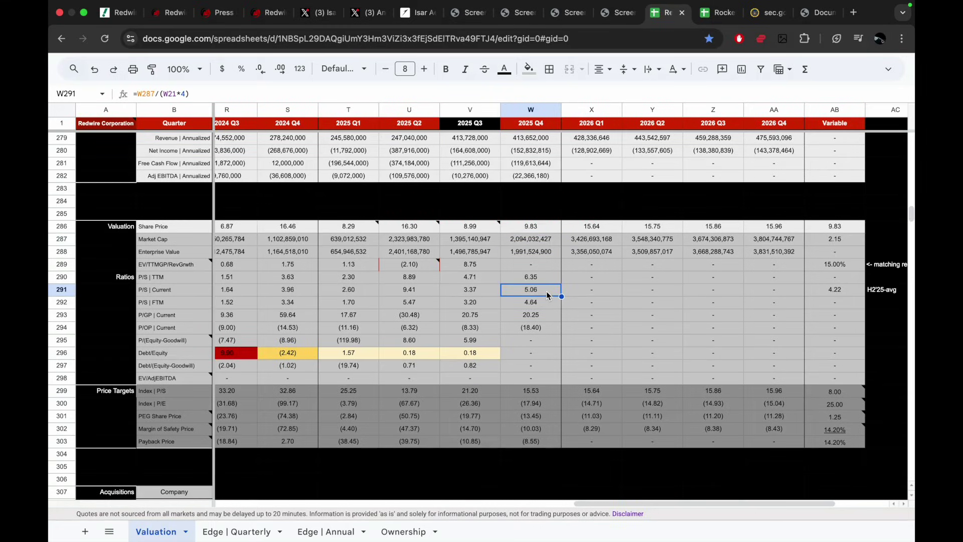
Compare the TTM, current and FTM P/S ratio rows, checking the 2025 Q4 TTM and FTM formulas
click(162, 277)
click(180, 291)
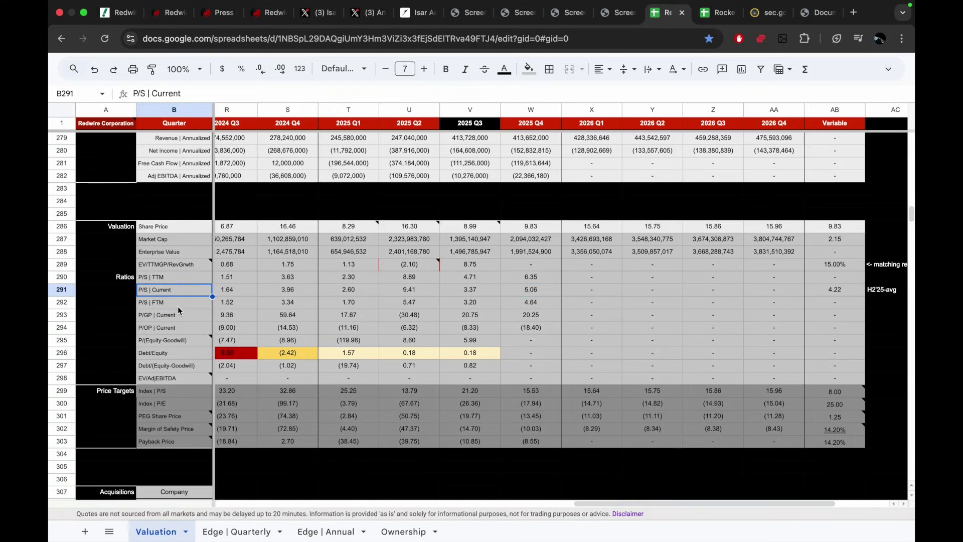
click(181, 307)
click(541, 303)
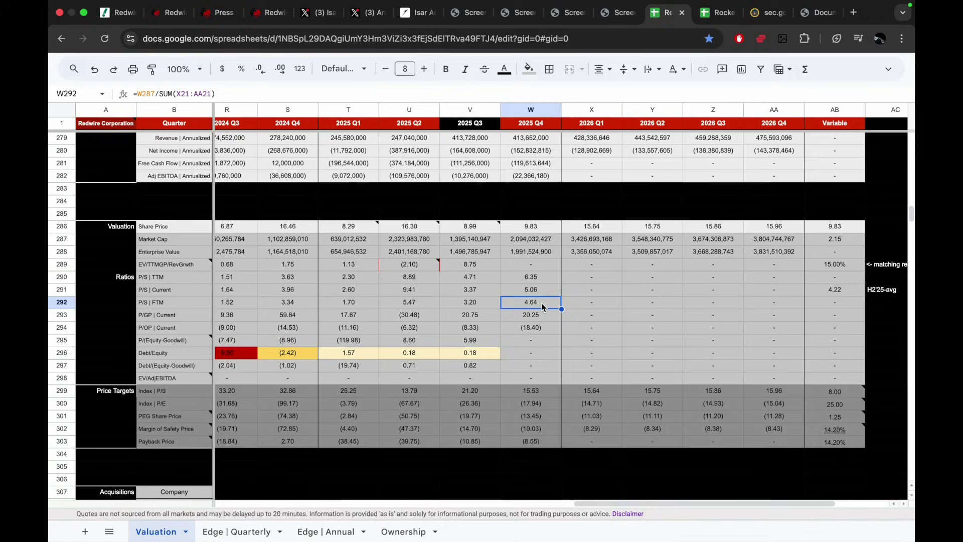
click(551, 269)
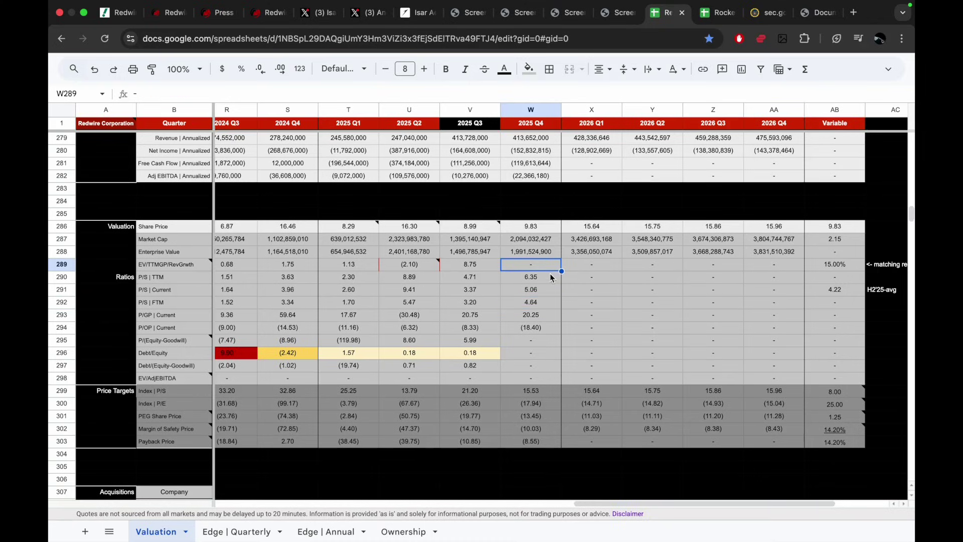
click(548, 276)
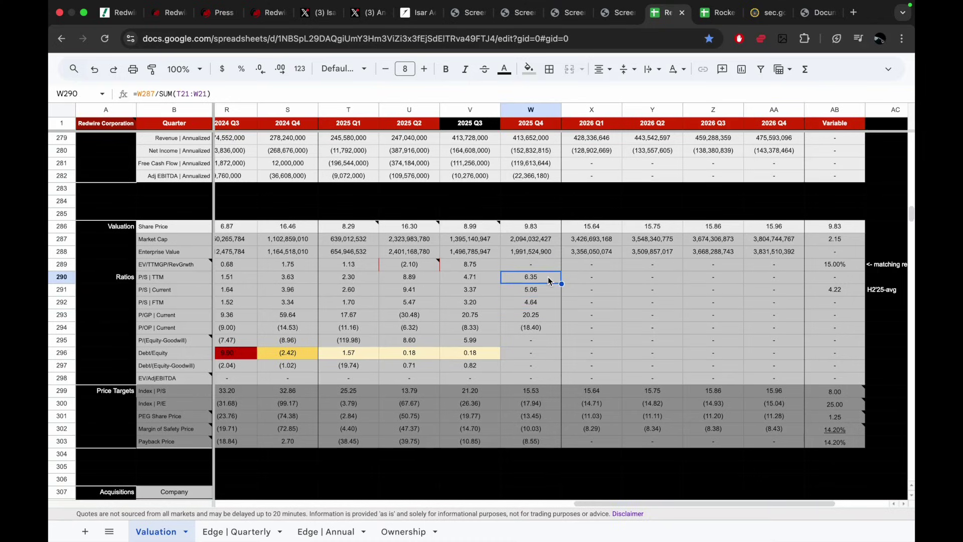
click(535, 260)
Reduce the 2025 Q4 Common Stock formula to =165150783, removing the four added share components
scroll(535, 264, up, 10)
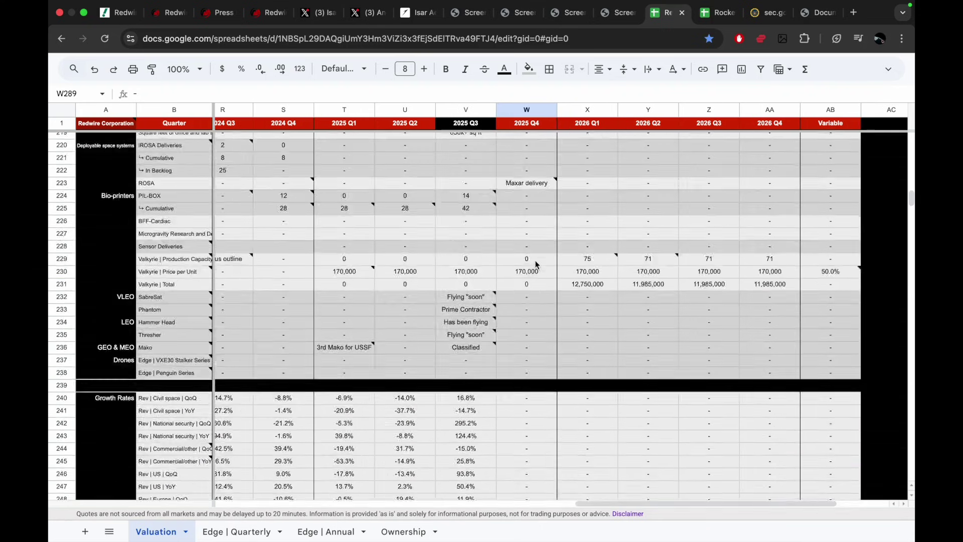
scroll(536, 262, up, 20)
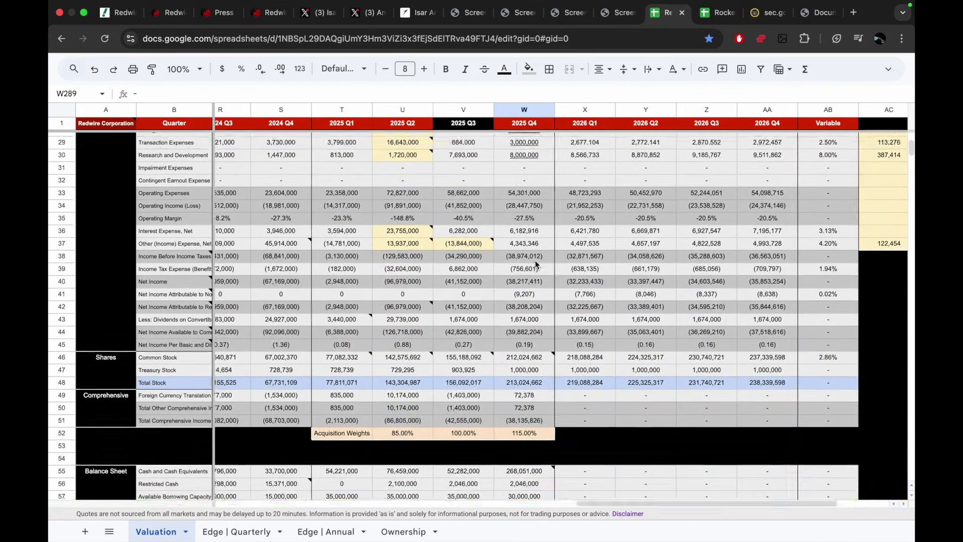
scroll(536, 264, down, 1)
click(522, 342)
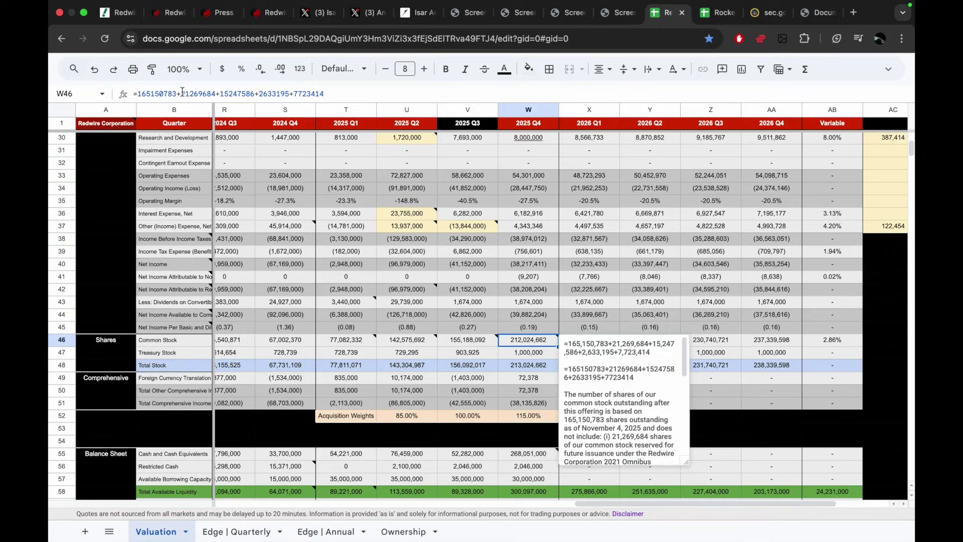
drag(176, 93, 332, 93)
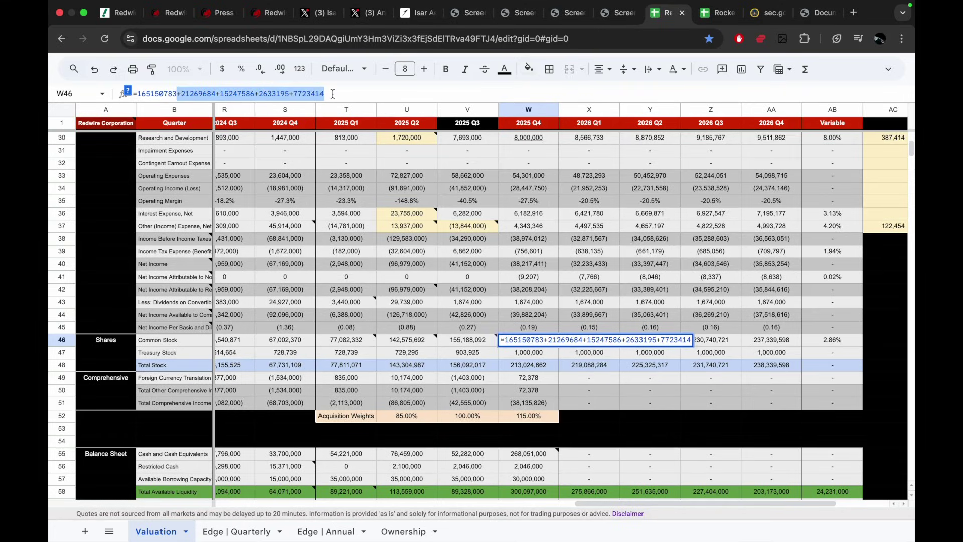
key(BackSpace)
key(Return)
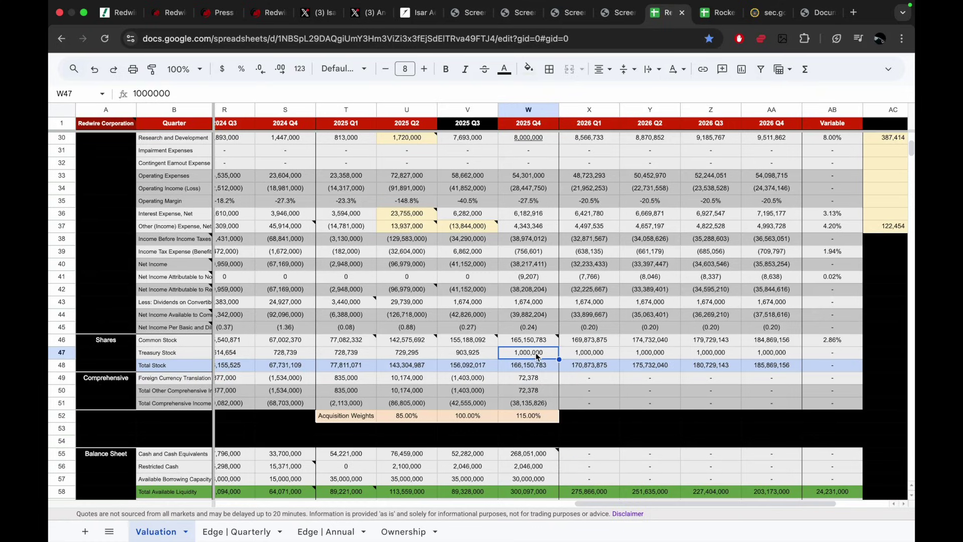
Read the revenue guidance note on the 2025 Q4 Revenue cell, highlighting the full-year range given in Q3'25
scroll(537, 357, down, 20)
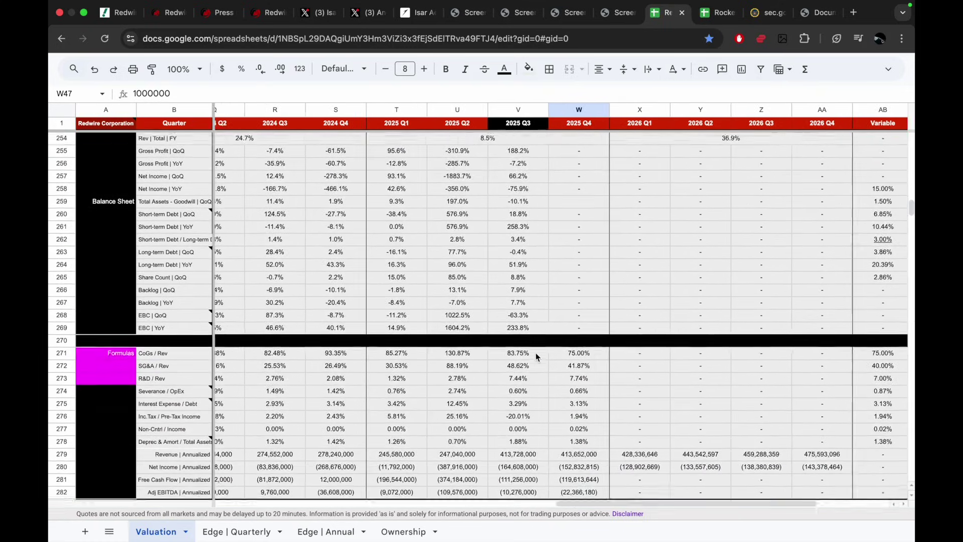
scroll(535, 356, up, 20)
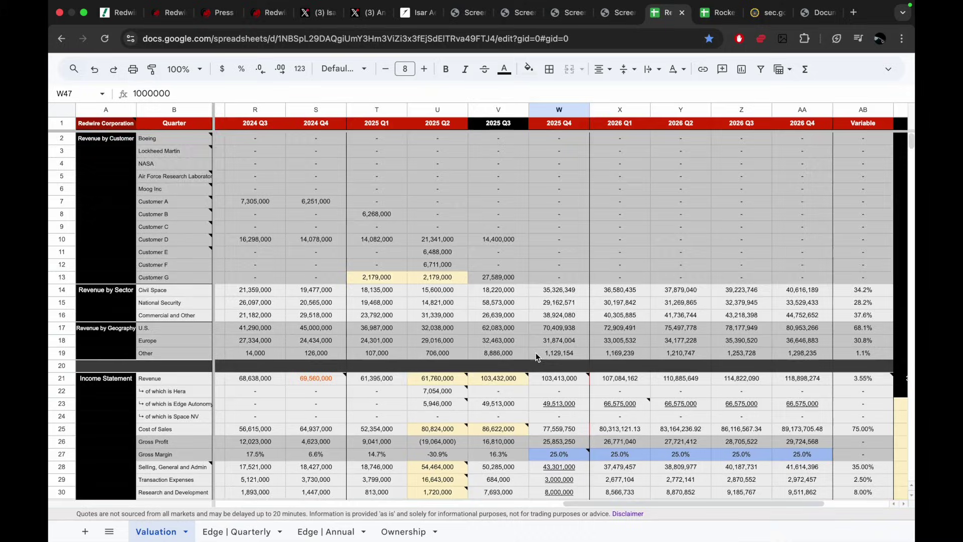
scroll(537, 356, down, 2)
click(564, 330)
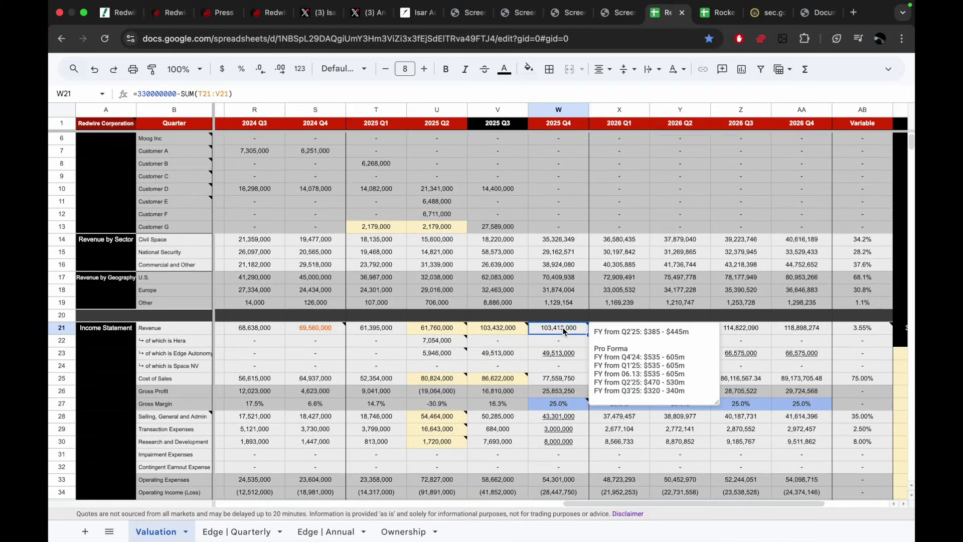
drag(695, 390, 652, 391)
key(Left)
click(559, 340)
click(554, 329)
click(558, 340)
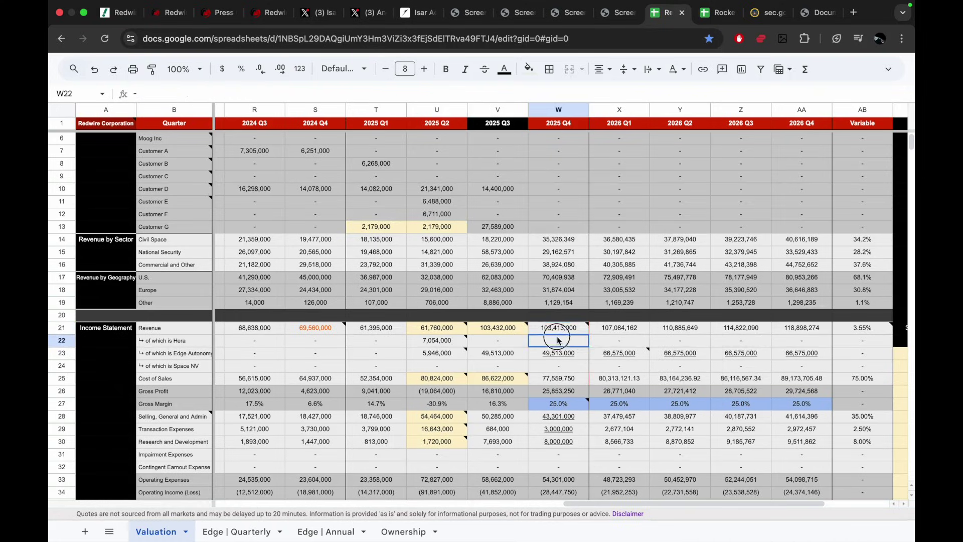
Check the recalculated 2025 Q4 Enterprise Value and Market Cap in the Valuation section
scroll(559, 340, down, 20)
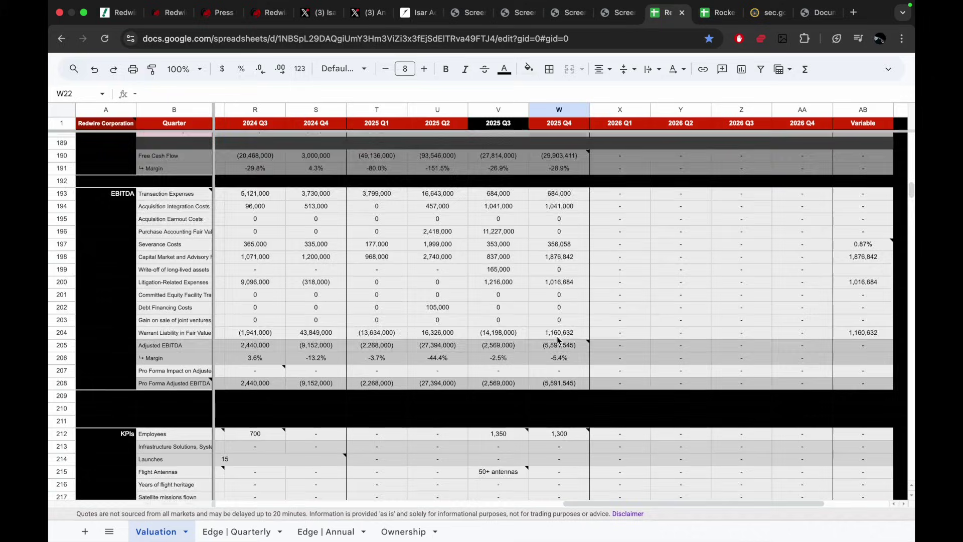
scroll(559, 341, down, 15)
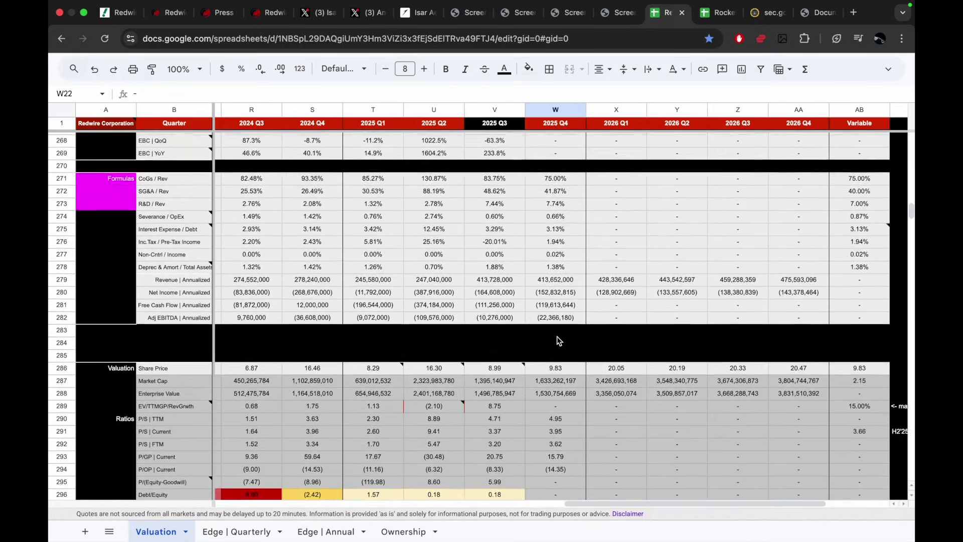
scroll(557, 336, down, 5)
click(548, 259)
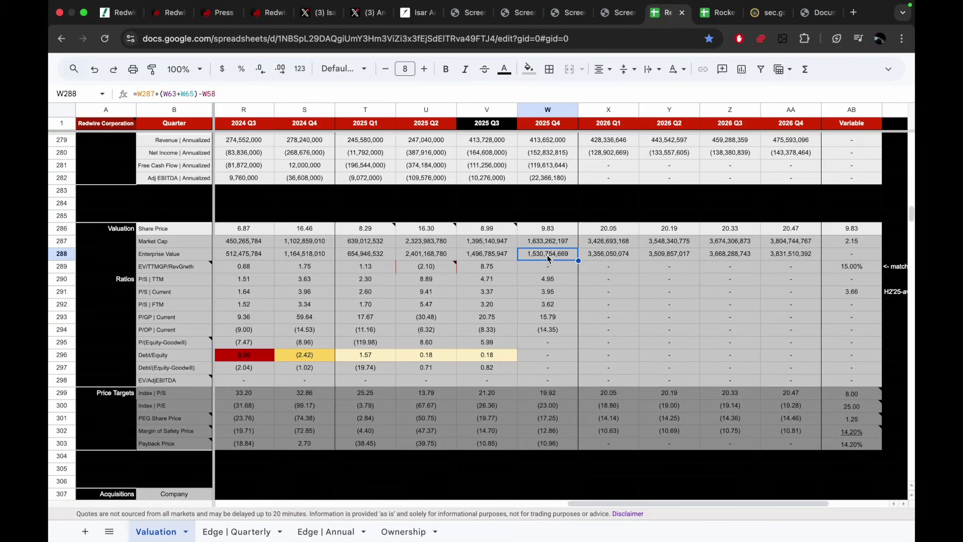
click(550, 245)
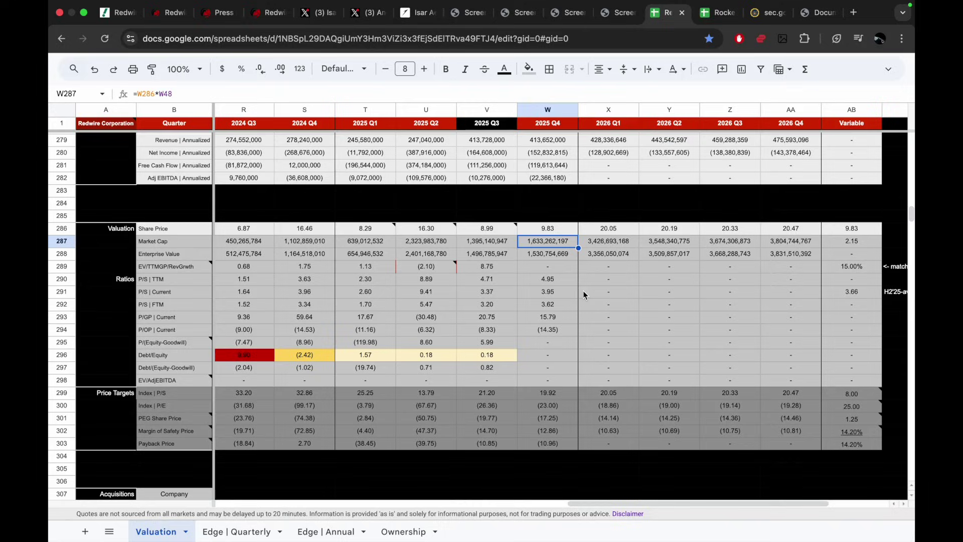
Review the recalculated 2025 Q4 P/S ratios on TTM, current and FTM revenue
click(558, 280)
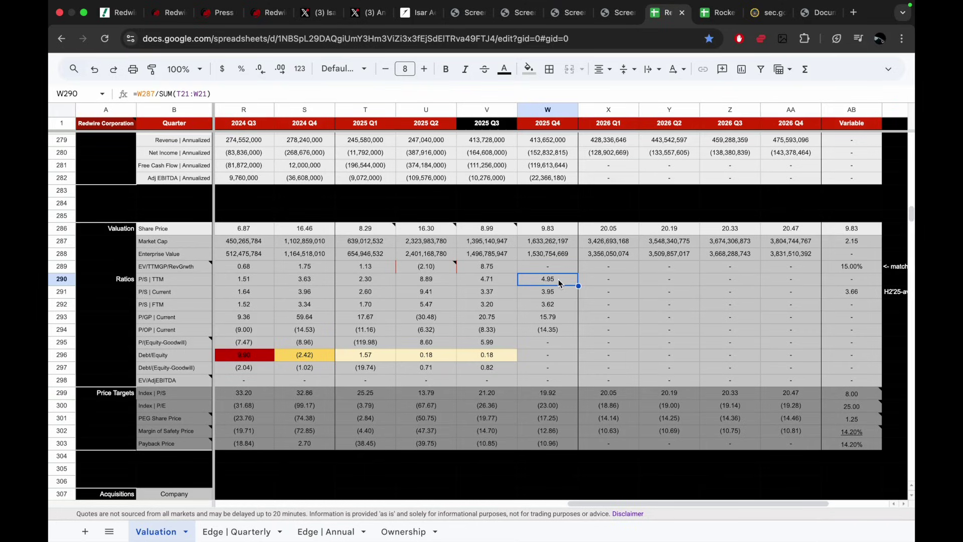
click(561, 291)
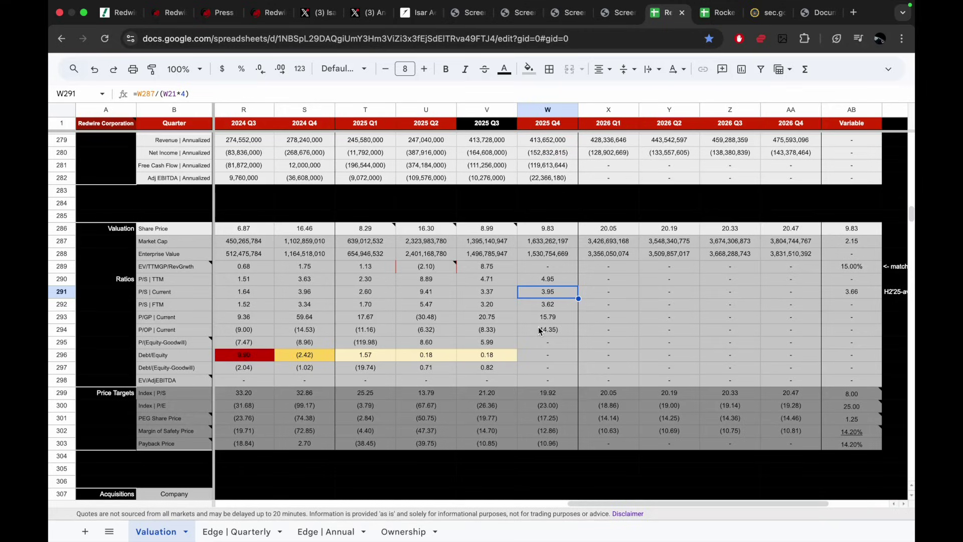
click(559, 306)
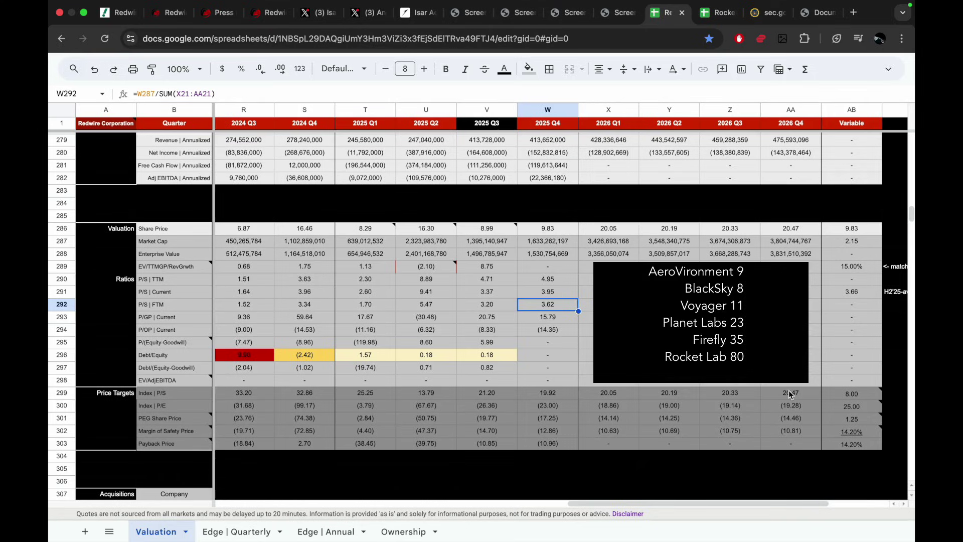
Examine the Variable column's price-target multiples and their historic averages note, and inspect the 2025 Q4 Index P/S target formula
click(869, 392)
click(533, 356)
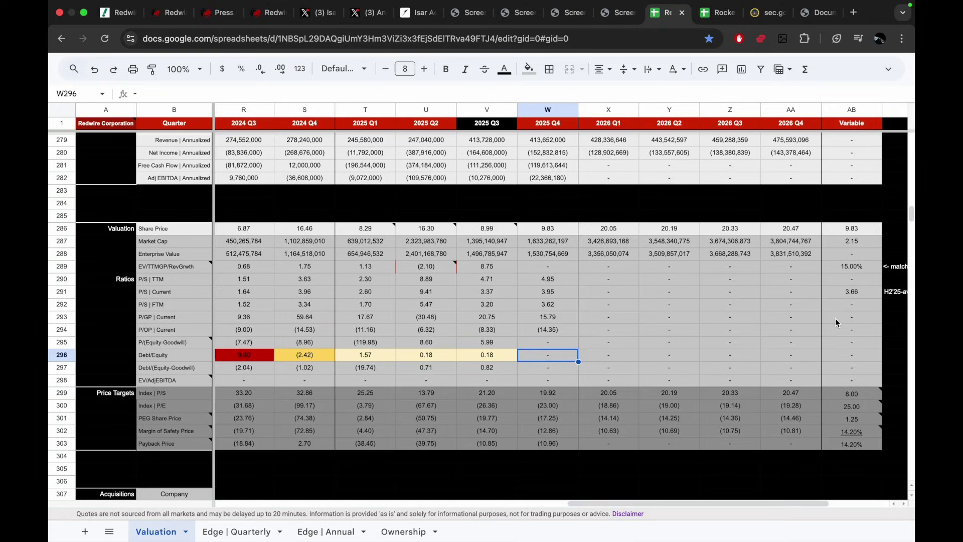
scroll(836, 319, down, 1)
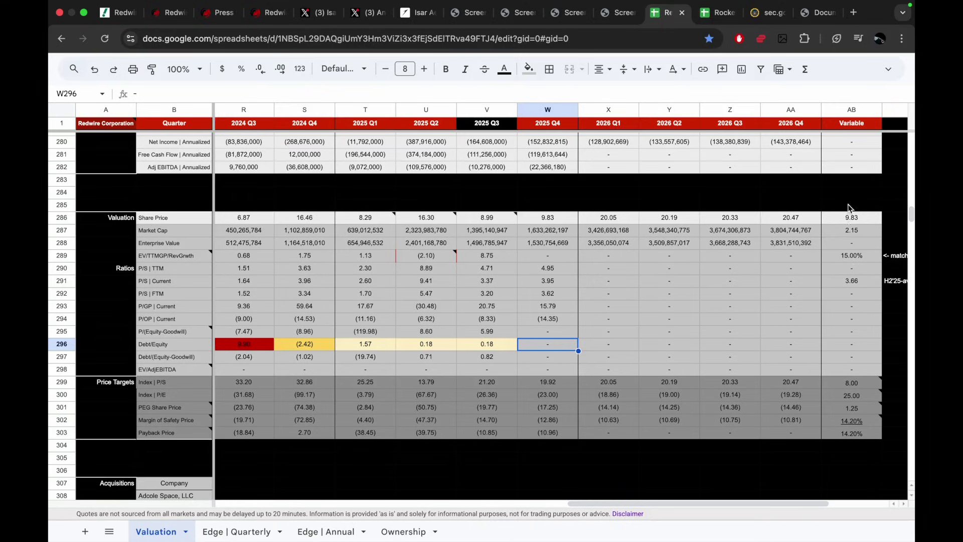
click(857, 127)
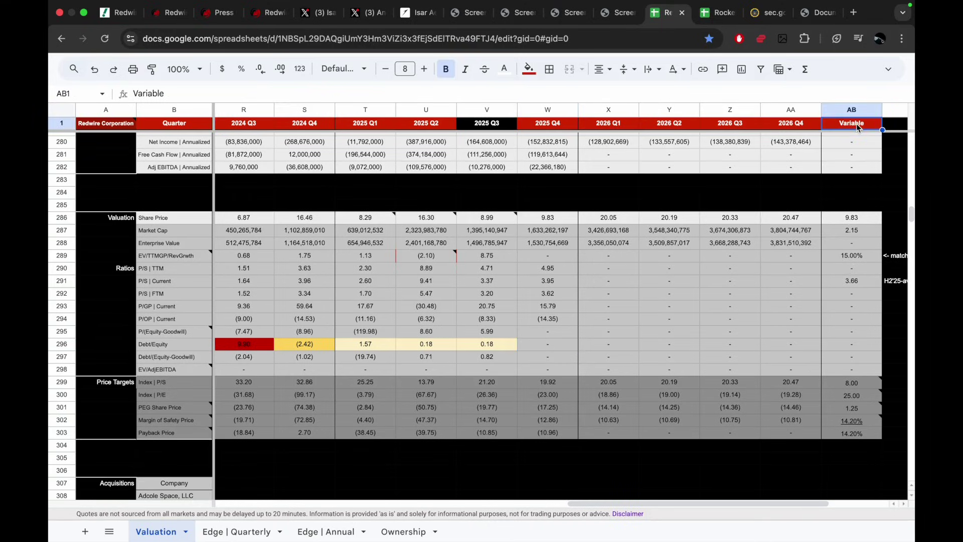
click(859, 316)
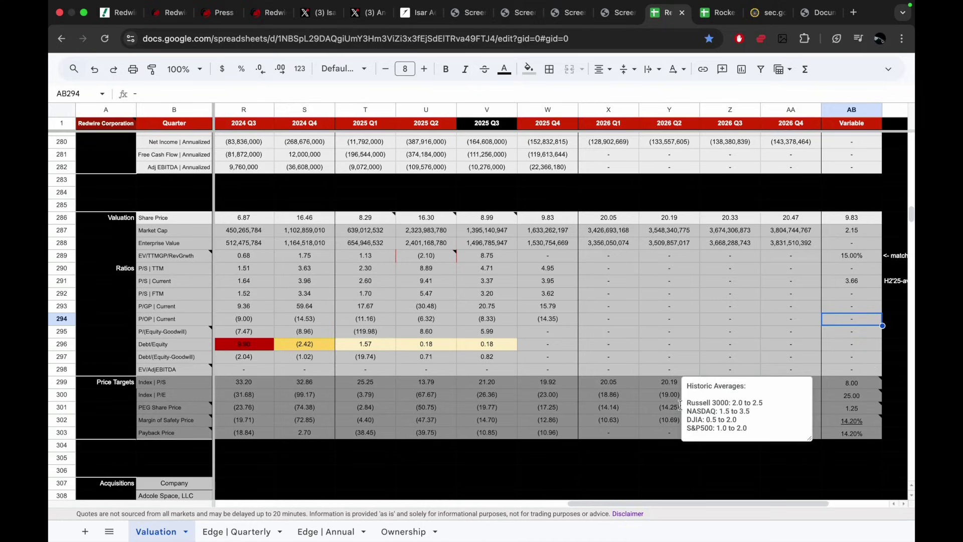
click(675, 310)
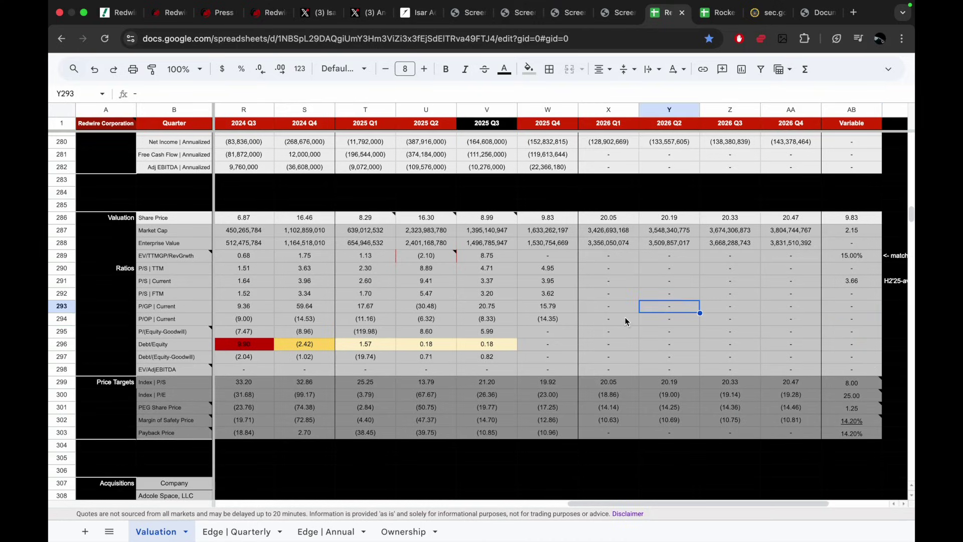
click(553, 384)
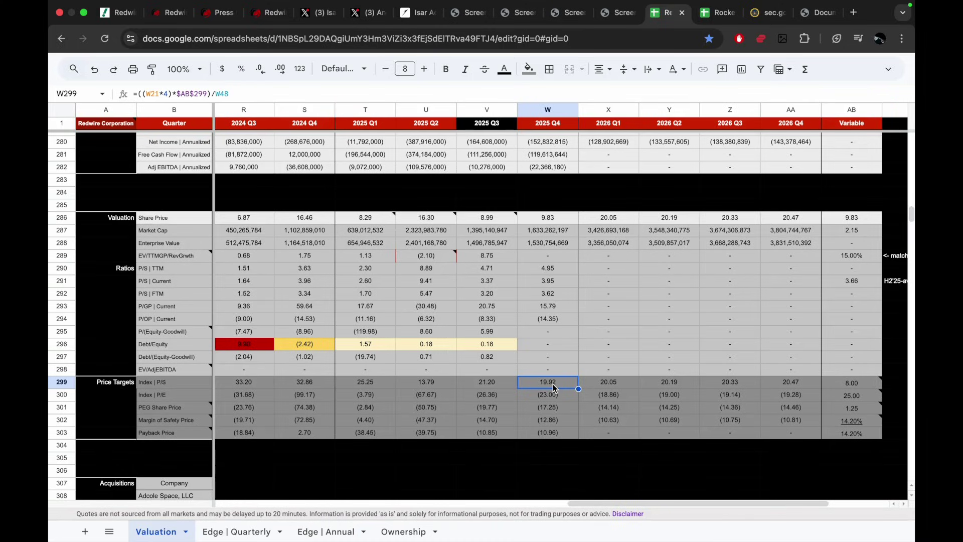
Read the historic averages note attached to the Index P/S multiple in the Variable column, tracing its NASDAQ and DJIA lines
click(850, 387)
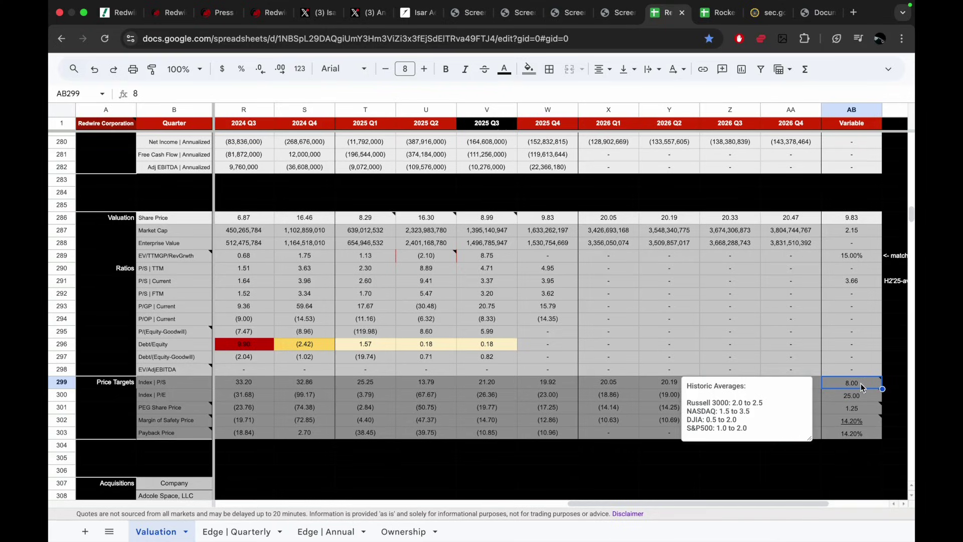
click(781, 401)
click(734, 402)
click(768, 403)
click(756, 412)
mouse_move(776, 404)
mouse_down()
mouse_move(687, 404)
mouse_move(761, 412)
mouse_up()
click(688, 404)
click(760, 412)
Compare the 2025 Q4 P/S Current ratio with the Index P/S price target for the same quarter
click(542, 281)
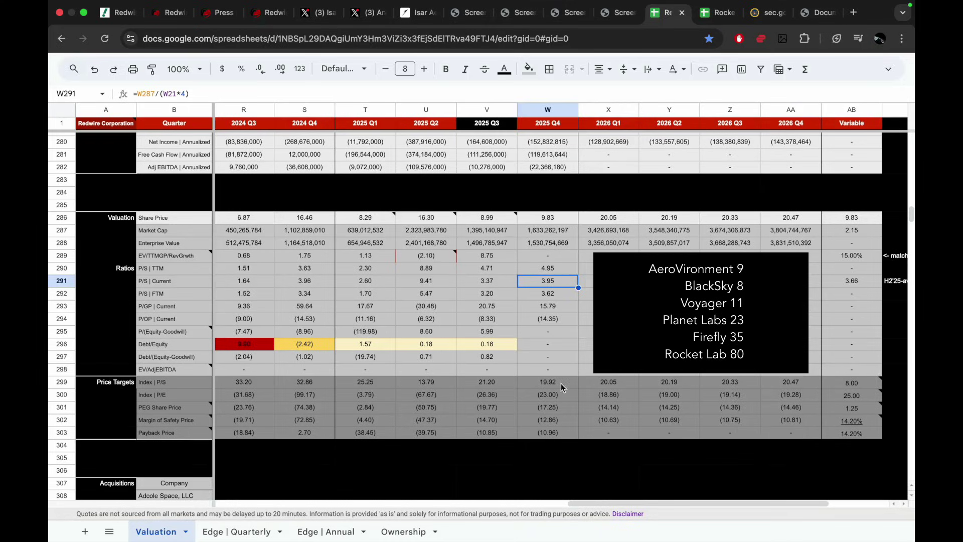
click(869, 383)
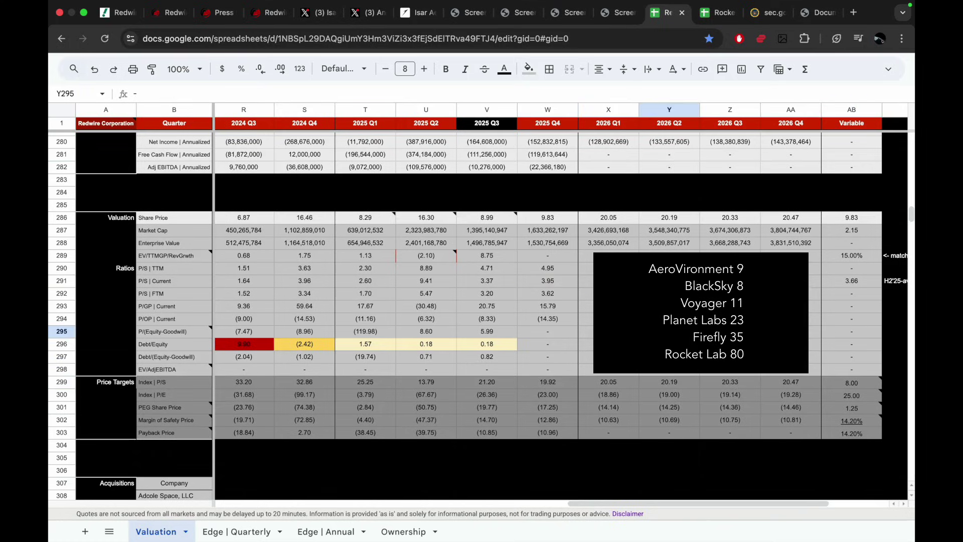
click(562, 386)
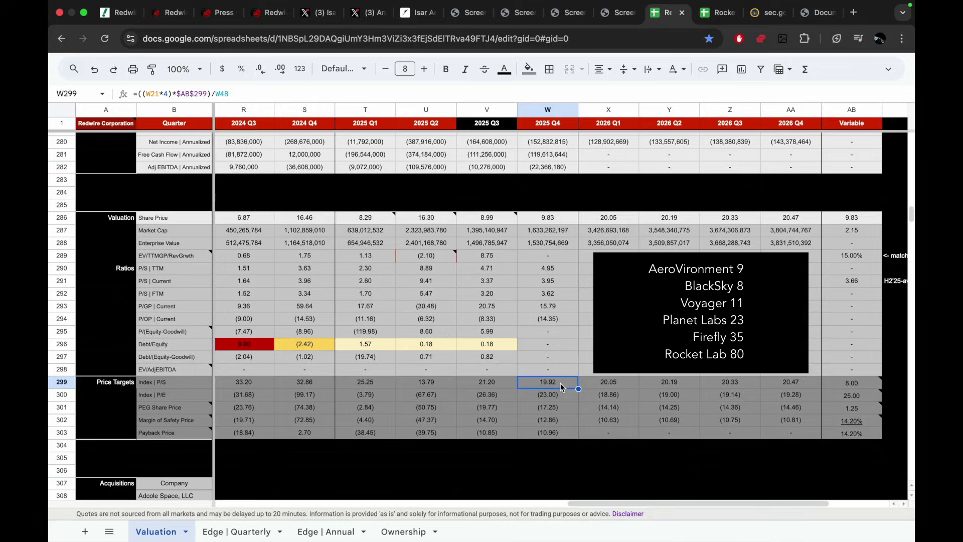
Set the Index P/S multiple in the Variable column to 15 and check the recalculated 2025 Q4 price target
click(867, 390)
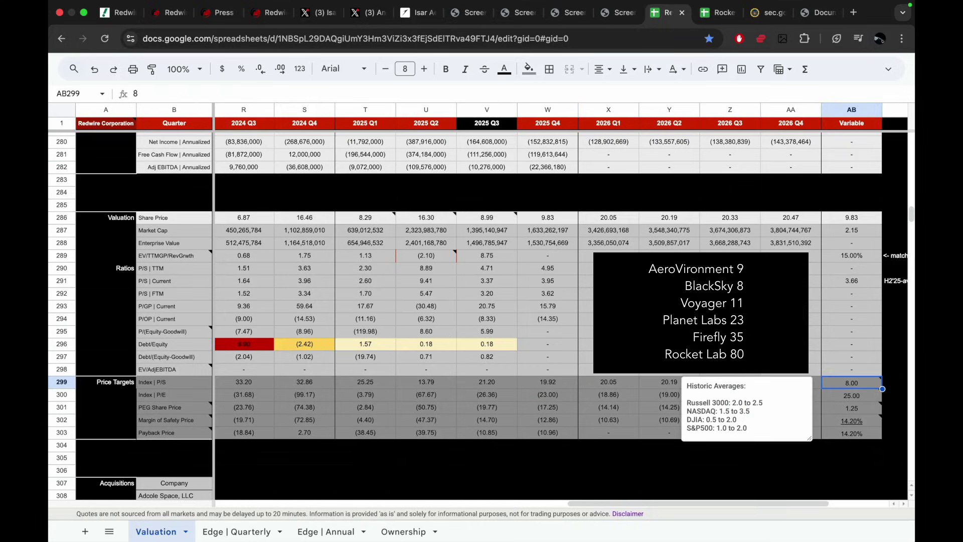
key(BackSpace)
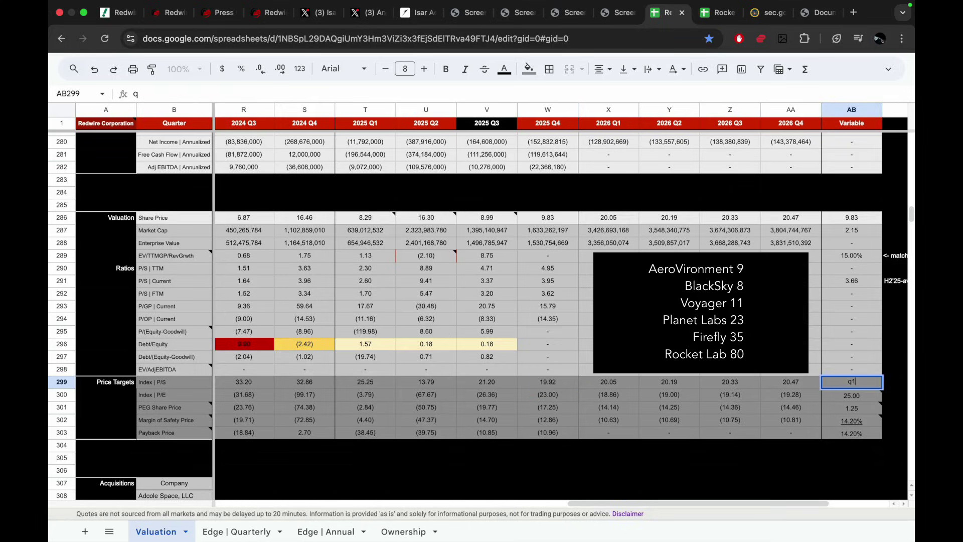
text(15)
key(Return)
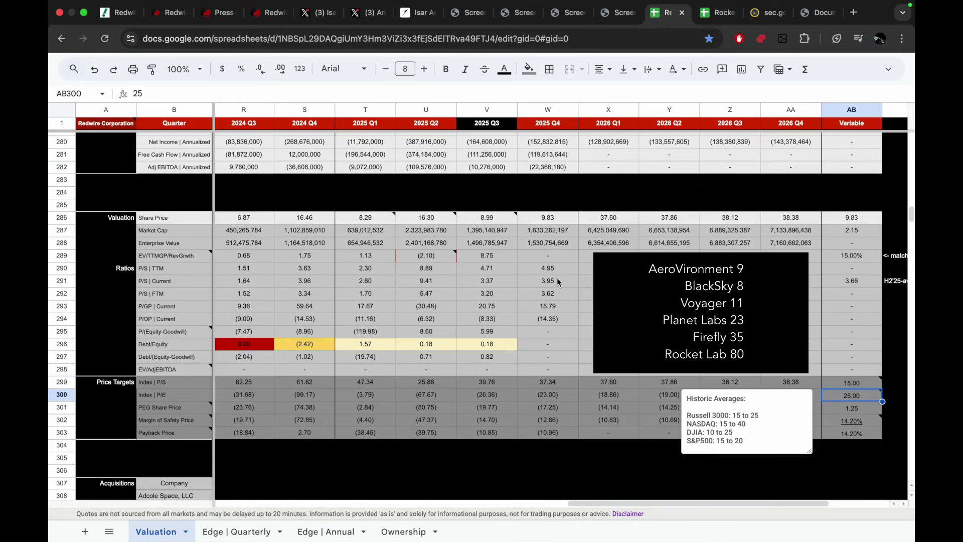
click(548, 387)
click(585, 345)
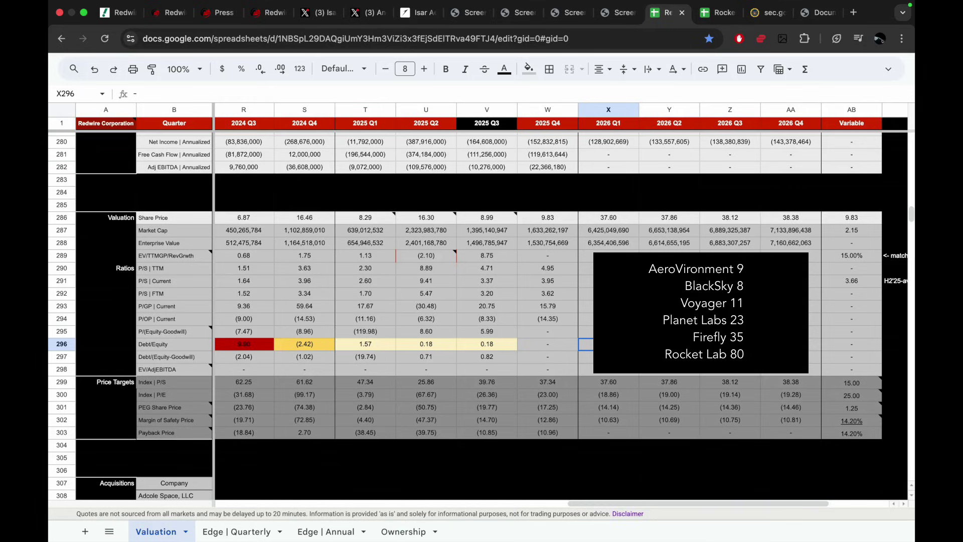
click(559, 350)
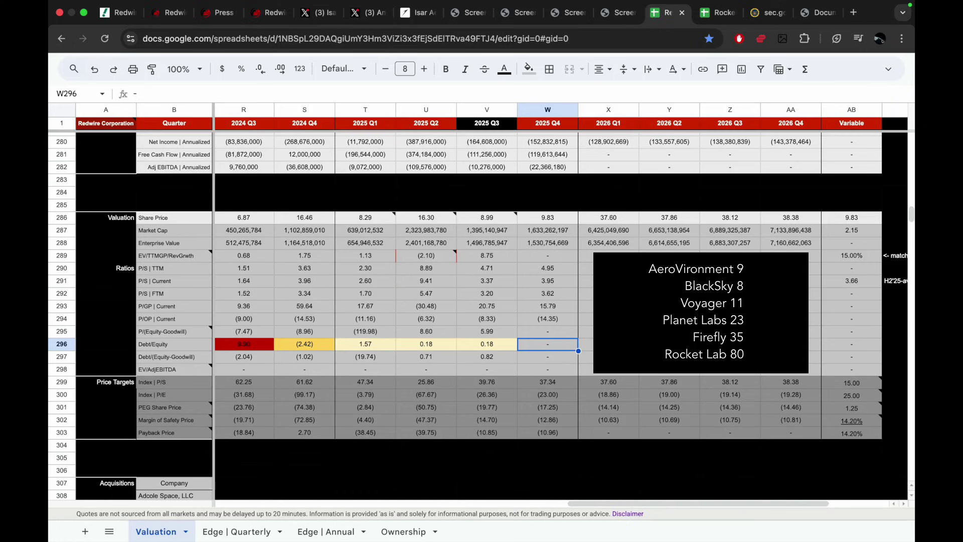
Review the quarterly Gross Margin row in the Income Statement, inspecting 2024 Q4, 2025 Q2 and 2025 Q3
click(624, 289)
scroll(624, 289, up, 20)
scroll(624, 289, up, 20)
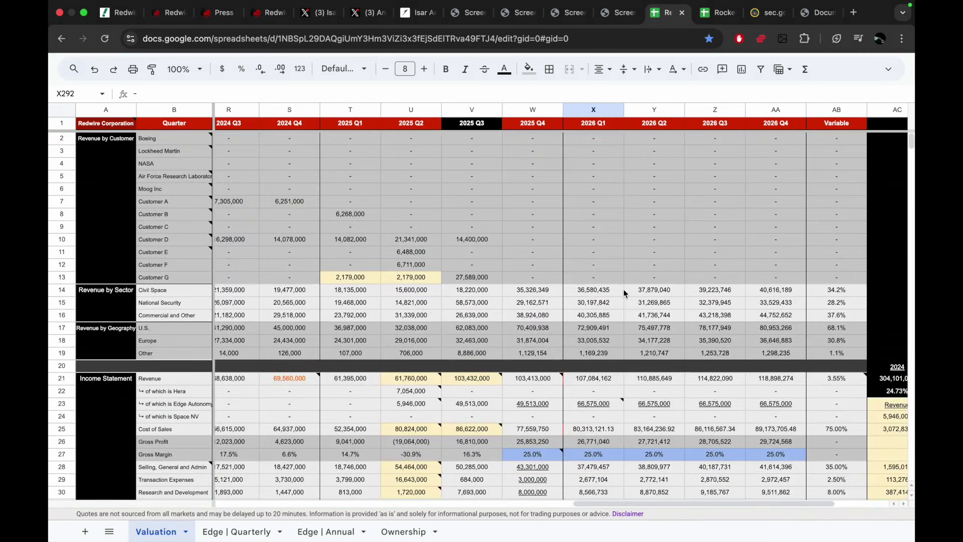
scroll(624, 289, down, 2)
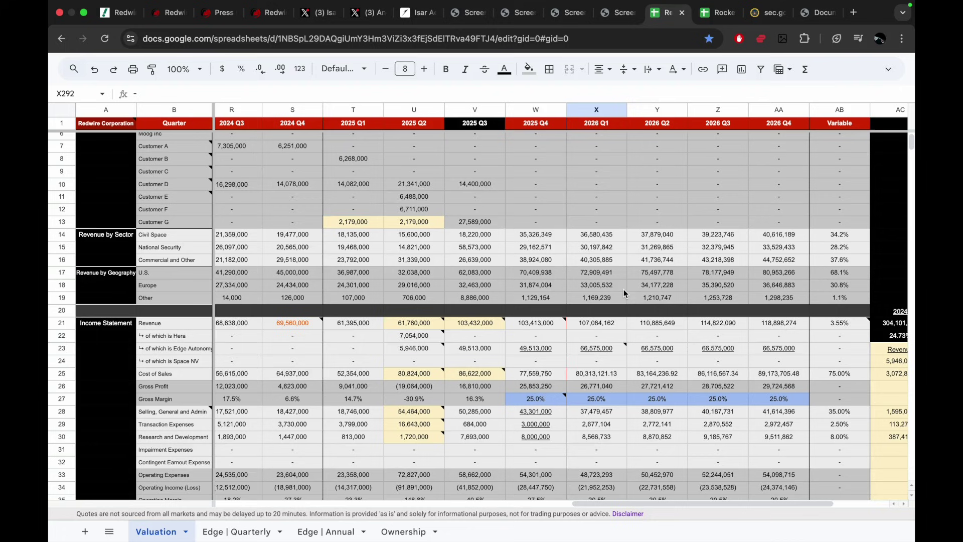
scroll(624, 289, down, 2)
click(476, 359)
scroll(476, 359, left, 2)
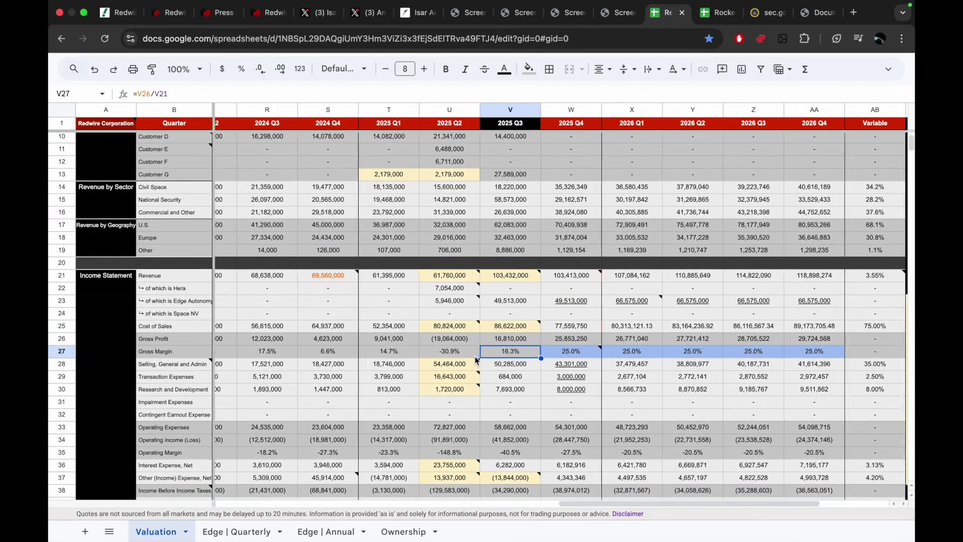
click(334, 353)
scroll(336, 351, left, 2)
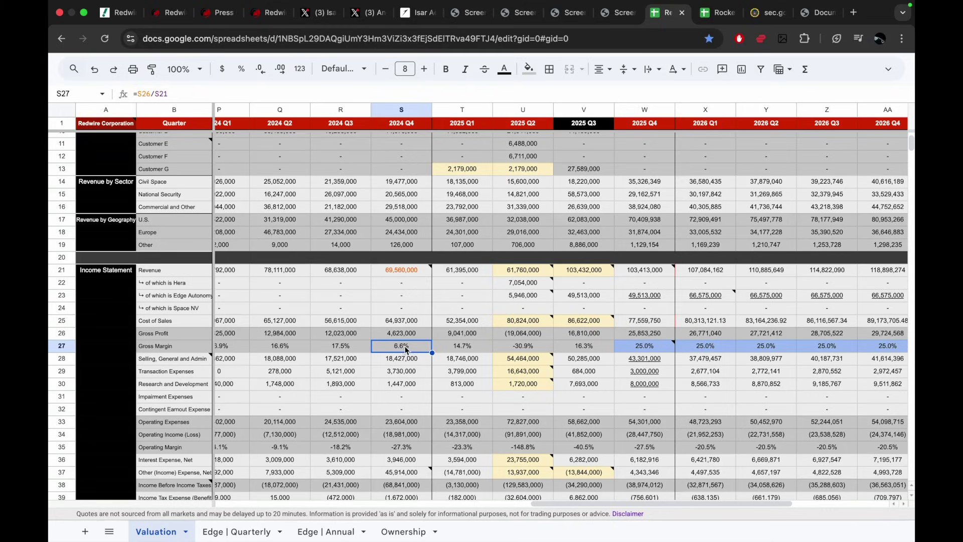
click(526, 348)
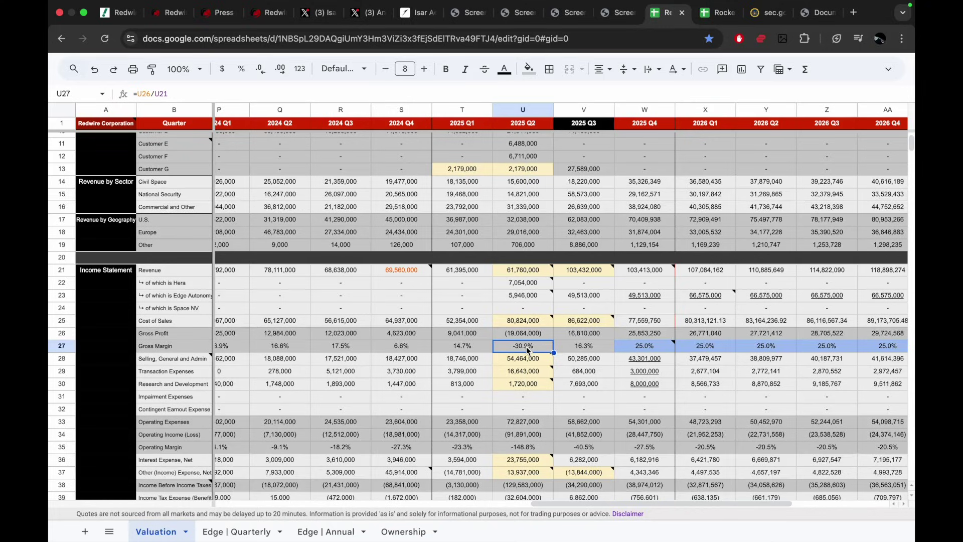
click(600, 347)
key(Left)
click(594, 353)
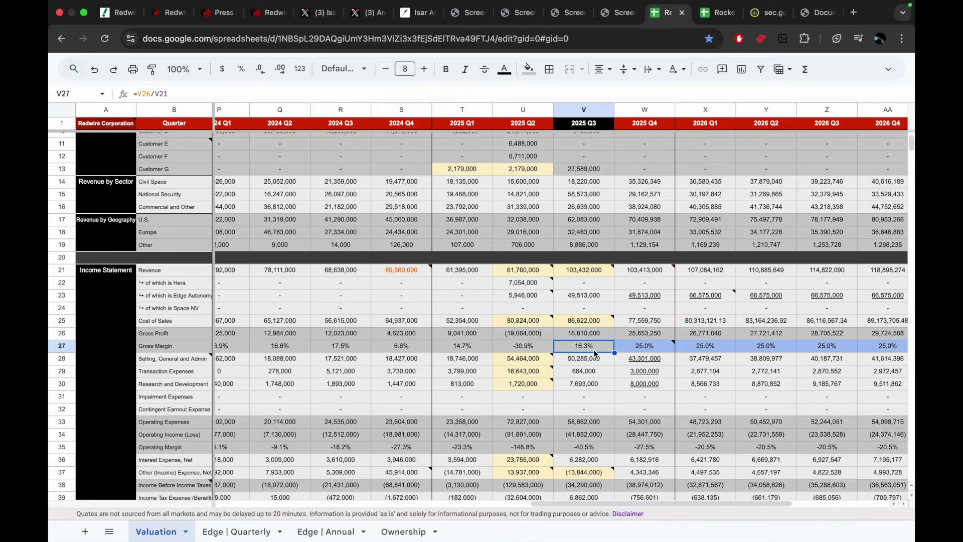
Read the forward gross margin note on the 2025 Q4 Gross Margin cell and inspect that quarter's Cost of Sales
click(657, 345)
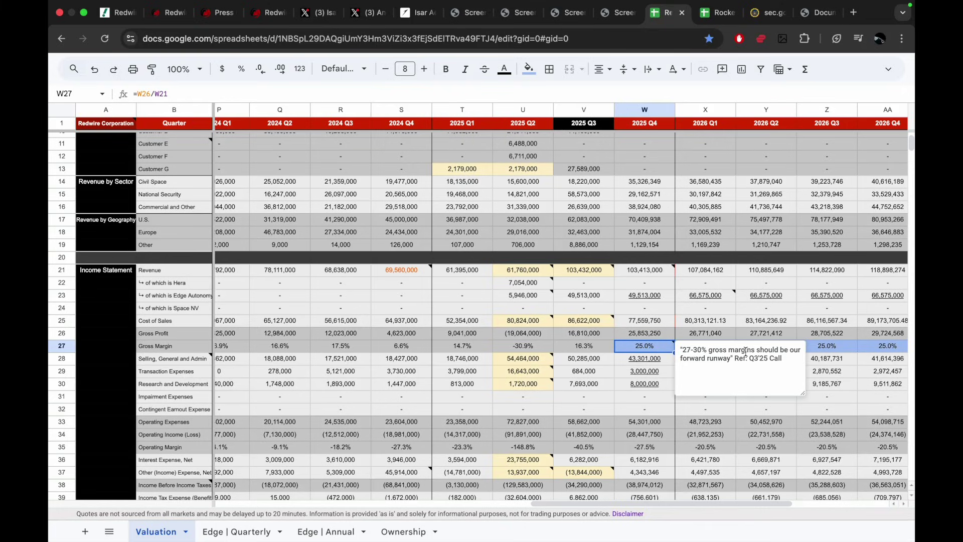
click(701, 350)
click(681, 350)
click(639, 320)
On the Edge | Annual sheet, look over the Redwire, Edge and combined annual income statements side by side
click(300, 535)
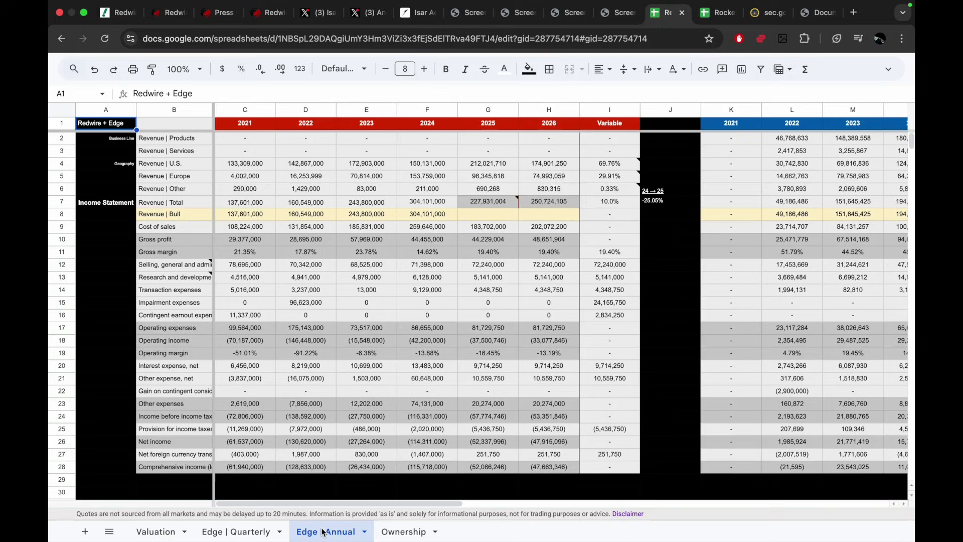
scroll(506, 302, right, 10)
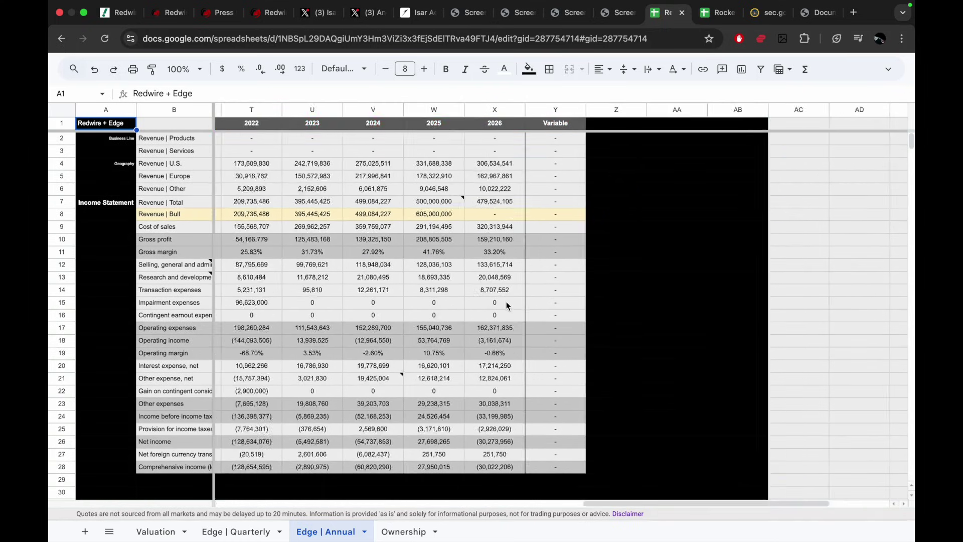
scroll(507, 302, left, 3)
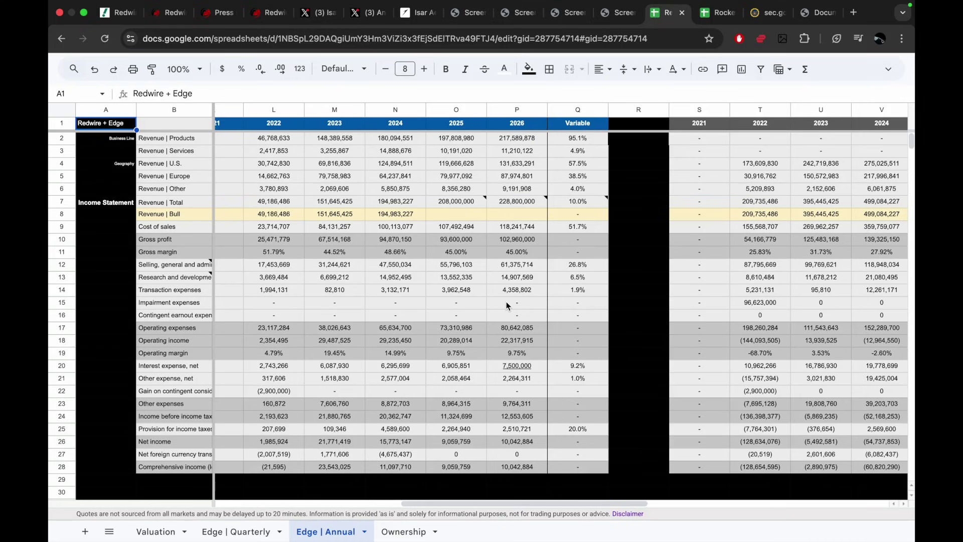
scroll(506, 302, left, 9)
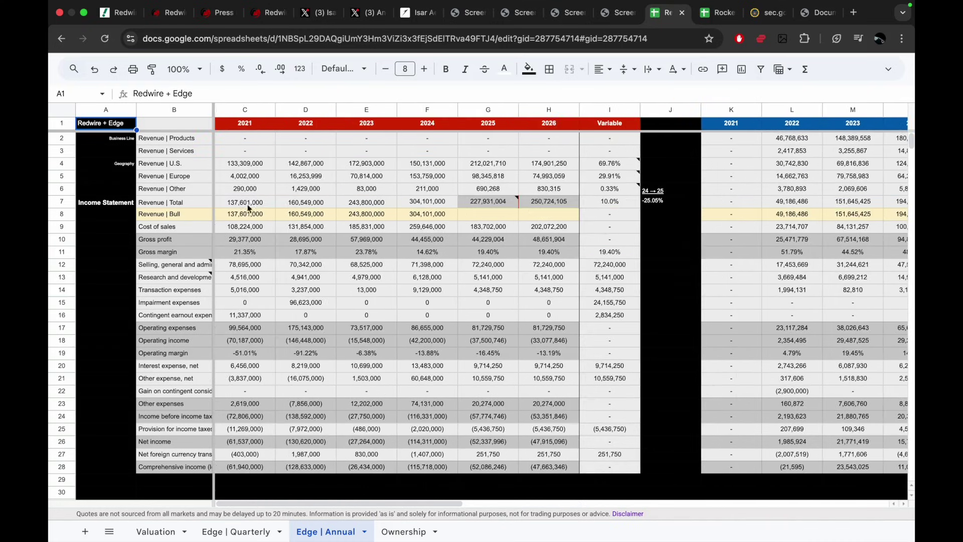
scroll(472, 231, right, 6)
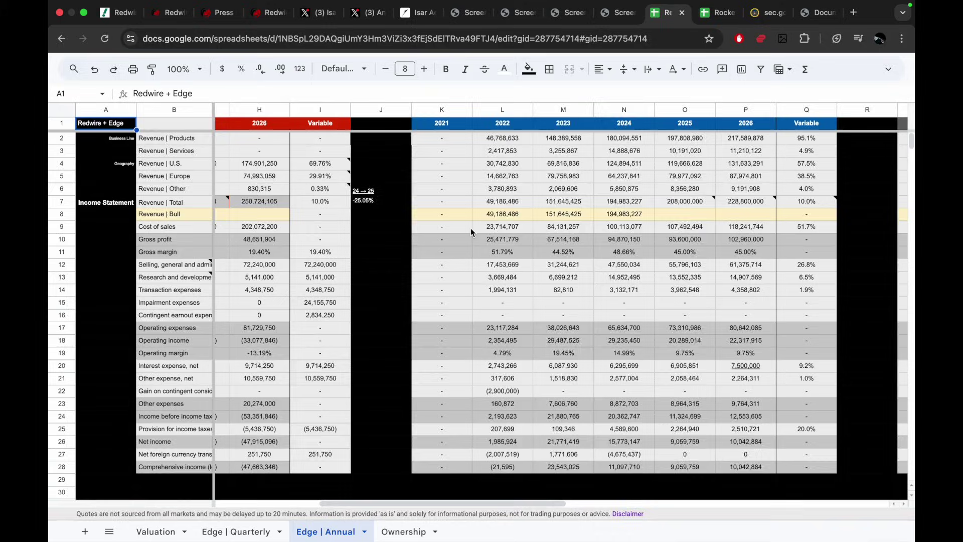
scroll(472, 232, left, 6)
scroll(359, 194, right, 6)
scroll(359, 195, right, 1)
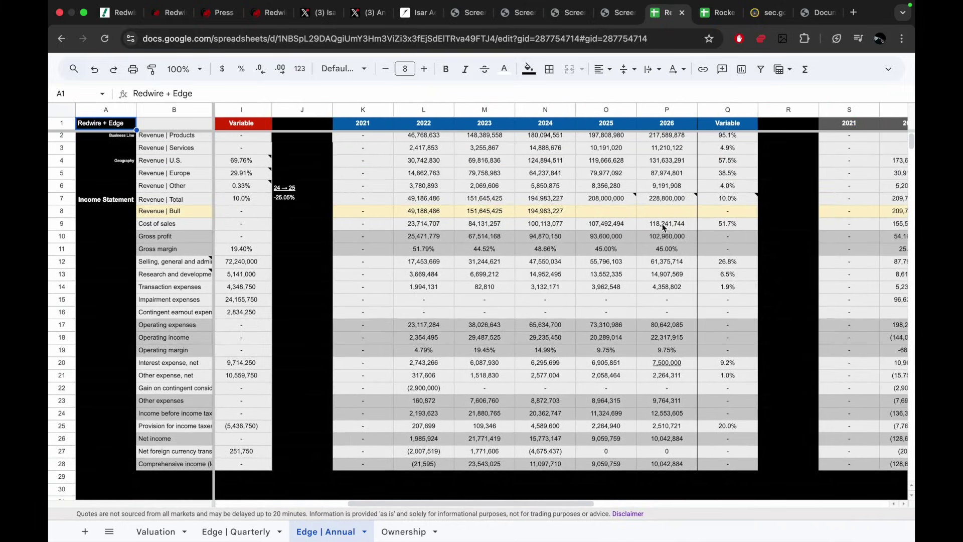
scroll(598, 203, right, 8)
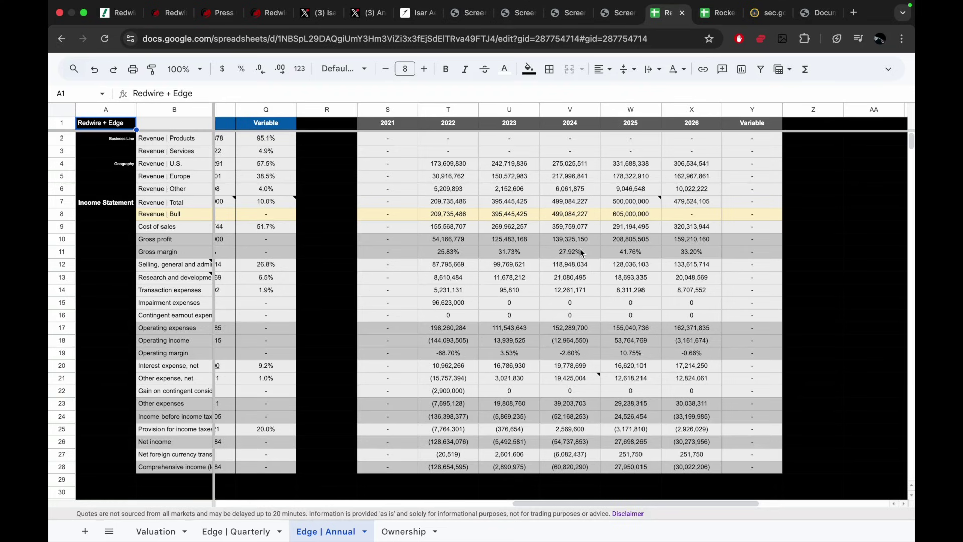
scroll(580, 248, left, 3)
scroll(579, 249, right, 2)
Inspect the combined Redwire and Edge gross margin for each year from 2022 to 2025
click(480, 251)
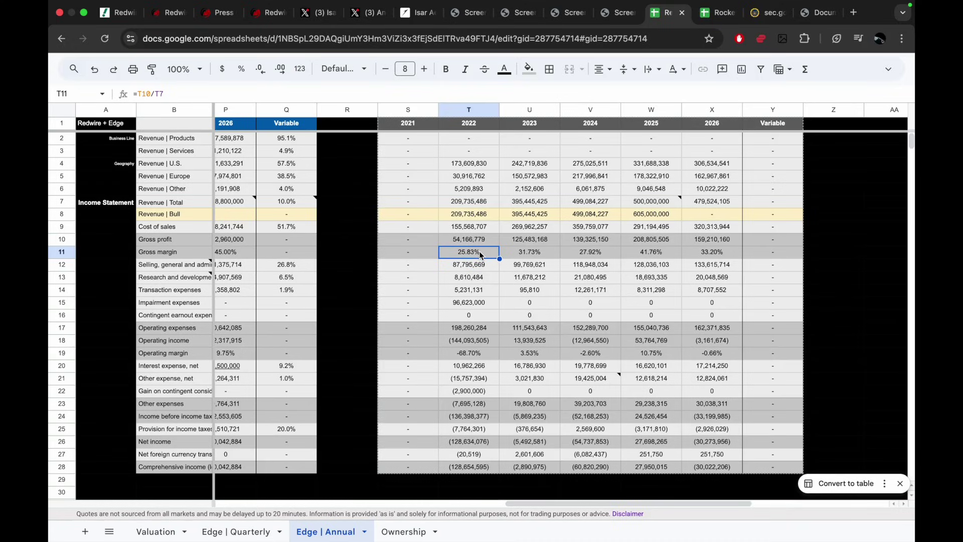
click(547, 255)
click(600, 256)
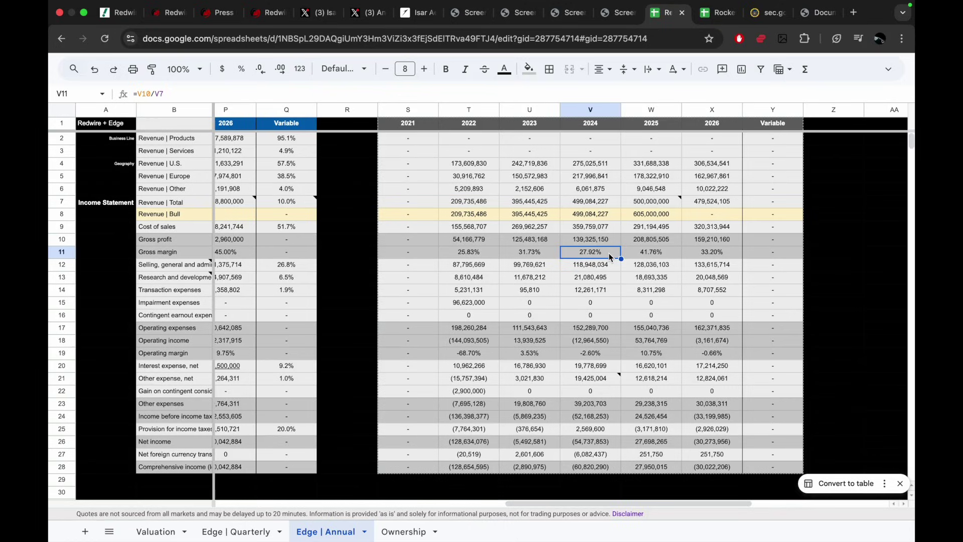
click(676, 255)
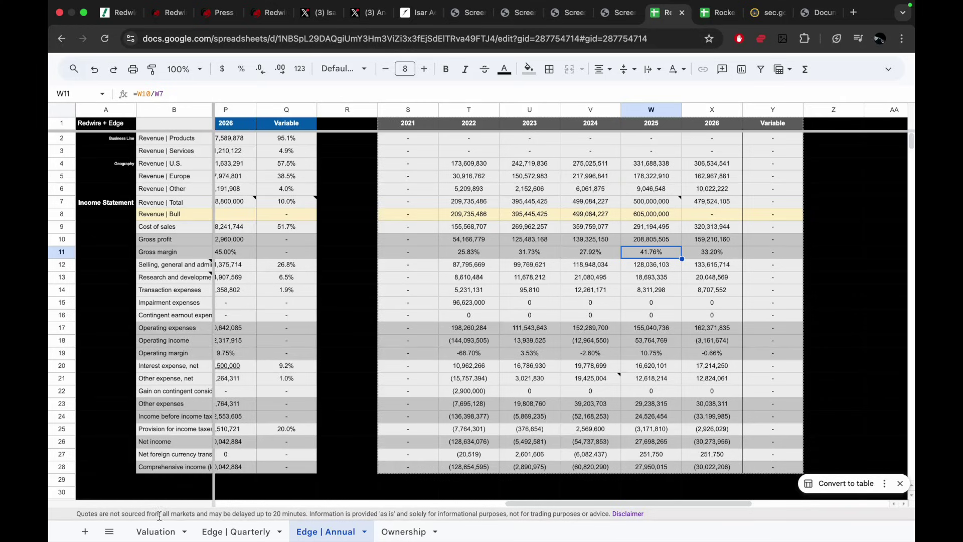
Return to the Valuation sheet and recheck the 2025 Q4 Gross Margin note and Cost of Sales formula
click(156, 531)
click(649, 346)
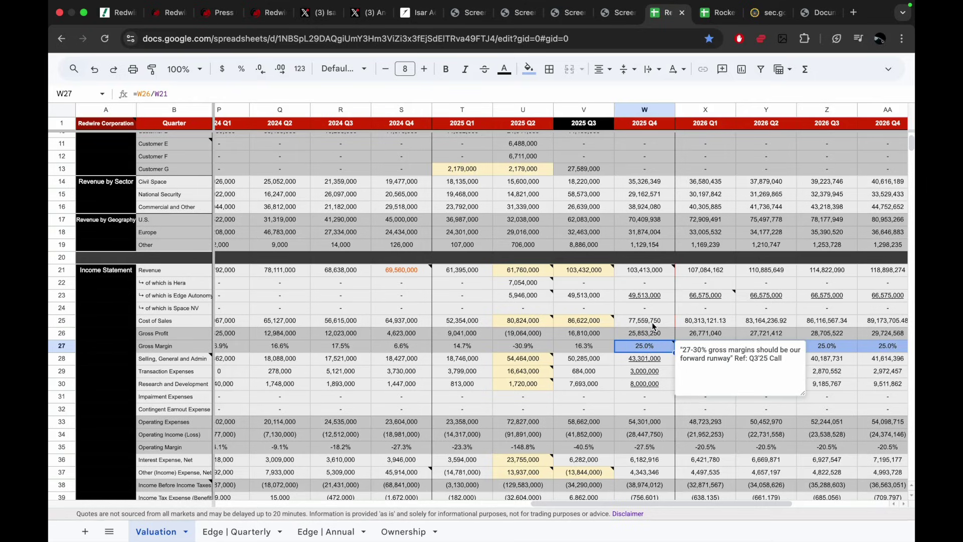
click(652, 324)
Inspect the 2025 Q4 Index P/E and PEG Share Price formulas in the Price Targets section
scroll(652, 324, down, 20)
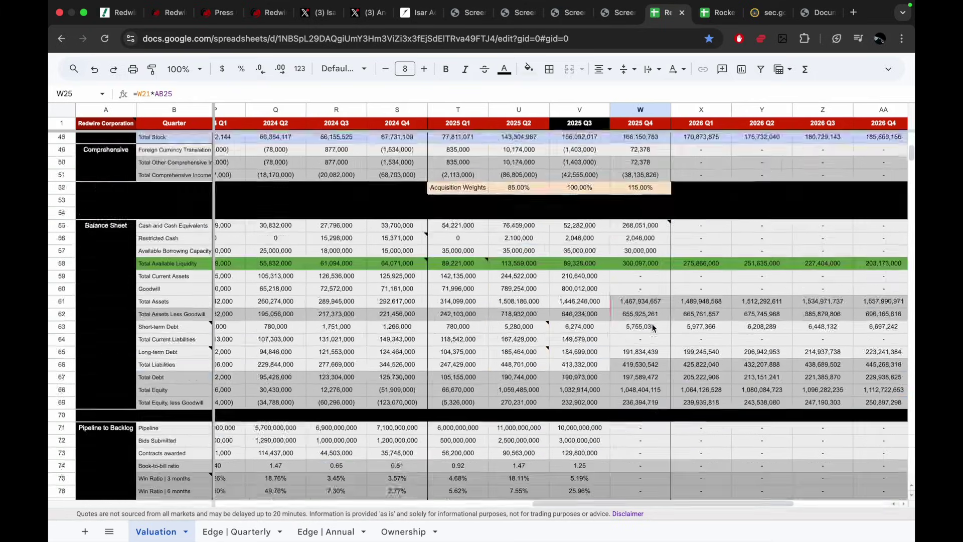
scroll(652, 323, right, 3)
scroll(653, 328, down, 20)
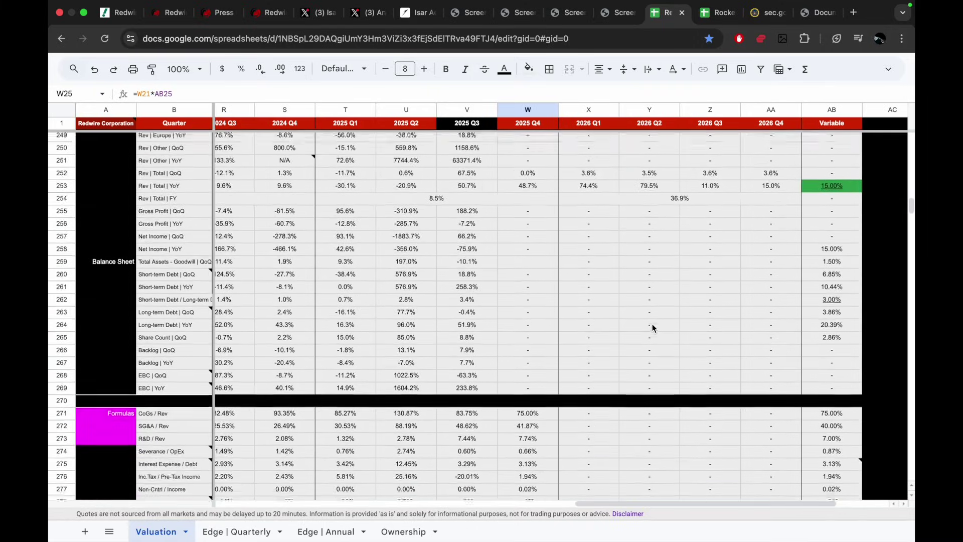
scroll(609, 241, up, 2)
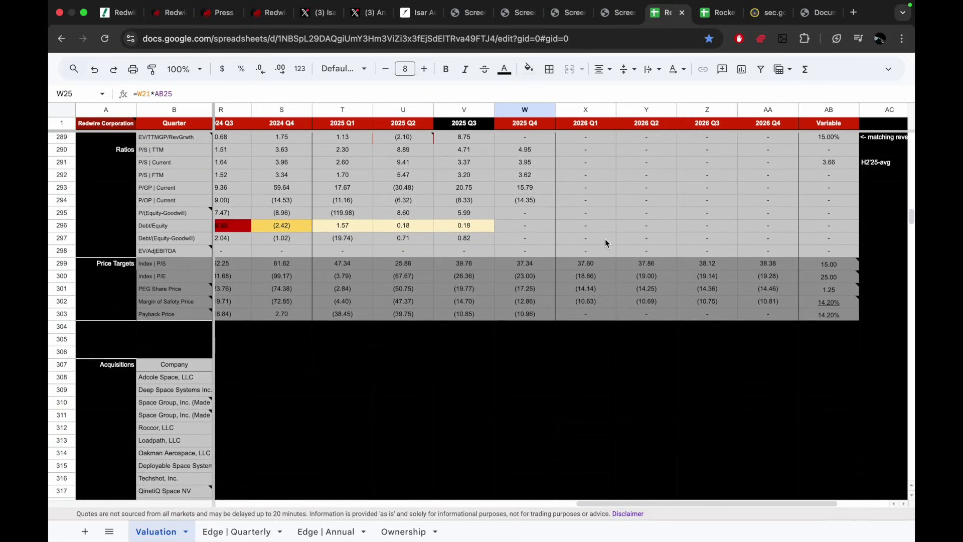
click(608, 241)
scroll(606, 243, up, 1)
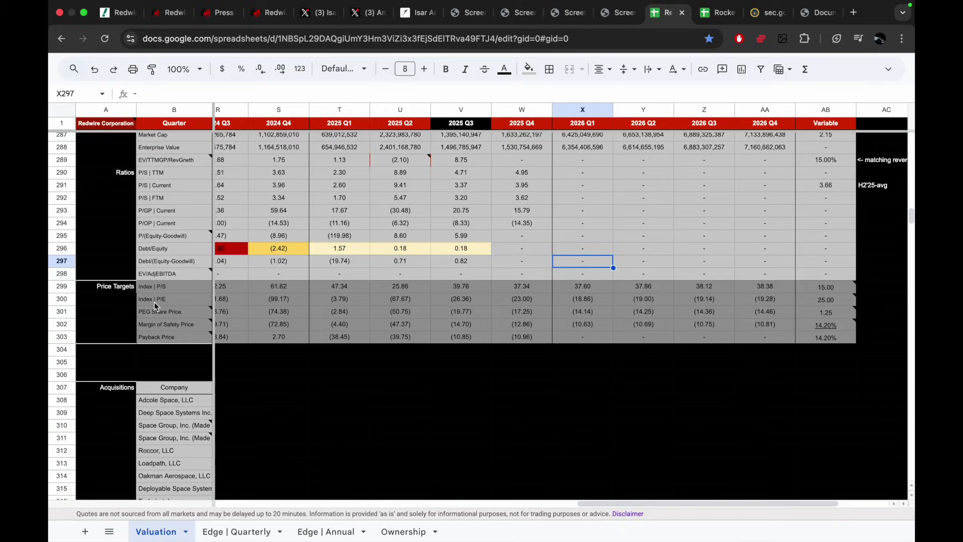
click(545, 301)
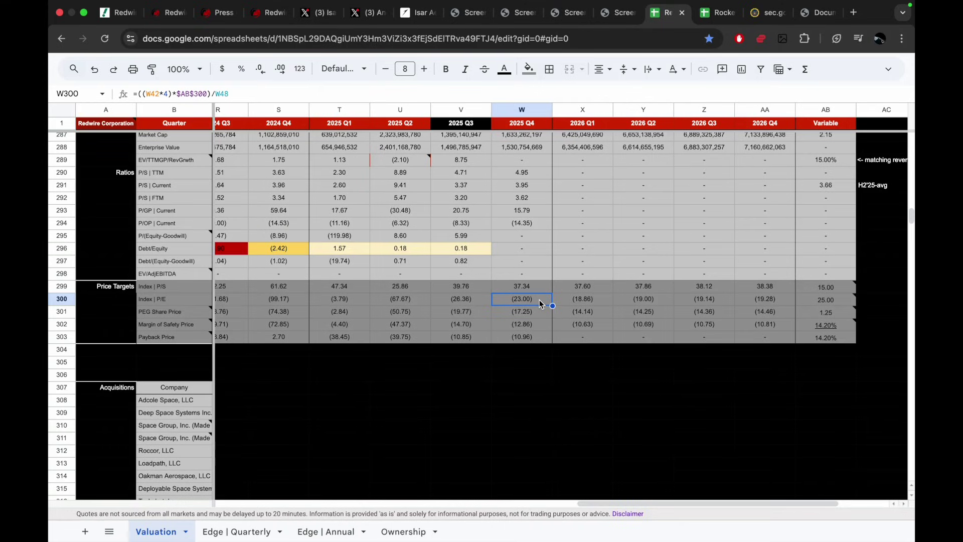
click(536, 315)
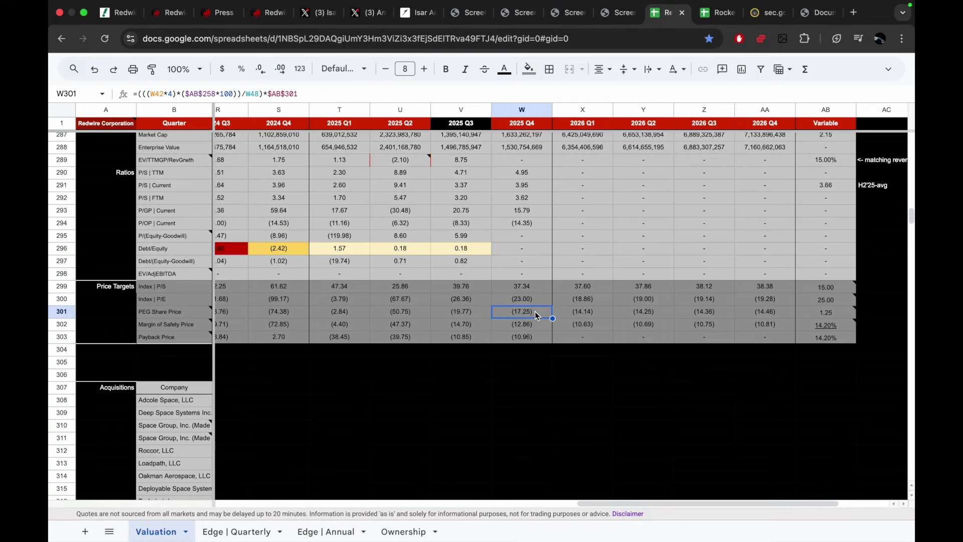
Read the calculation notes on the PEG Share Price and Margin of Safety Price labels
click(173, 311)
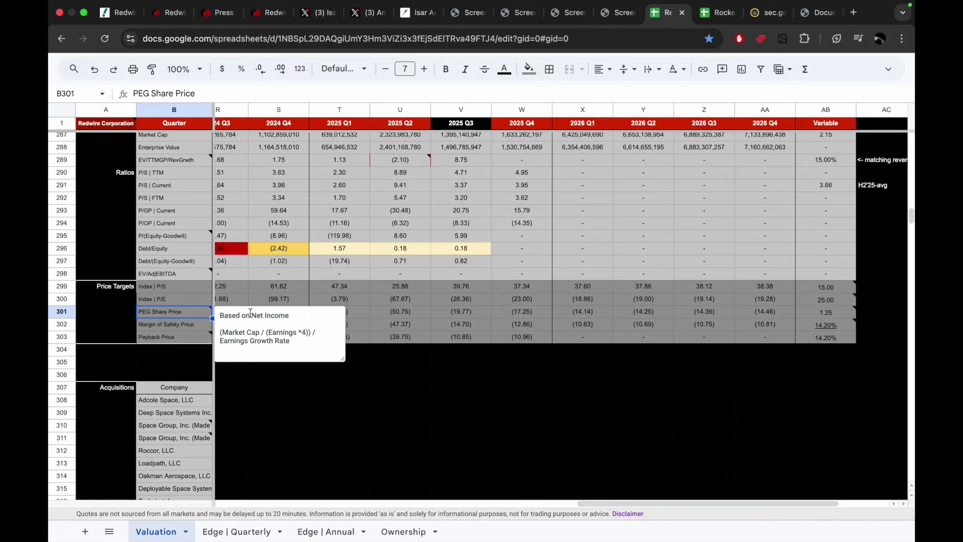
click(182, 327)
click(273, 339)
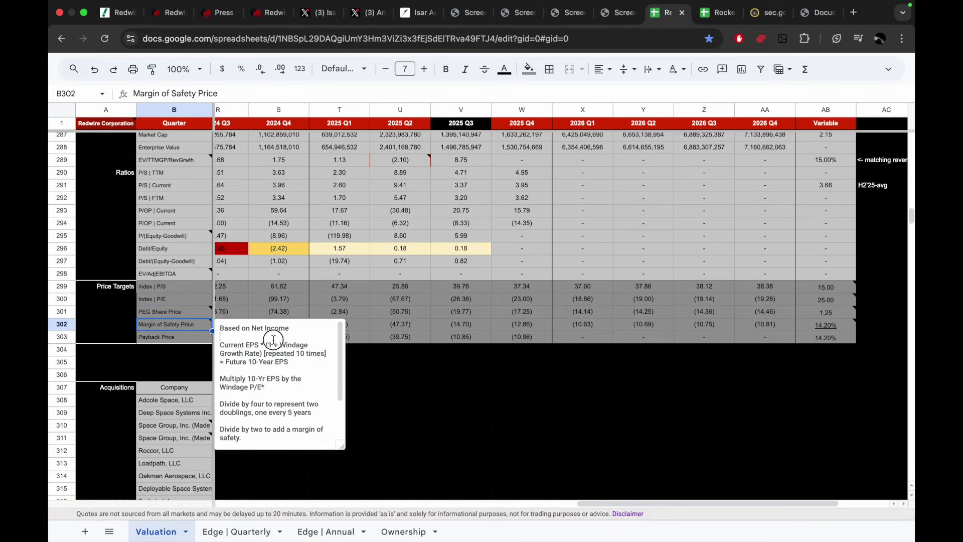
Go through the 2025 Q4 price targets from Index P/E down to Payback Price, ending on the Index P/S target
click(539, 239)
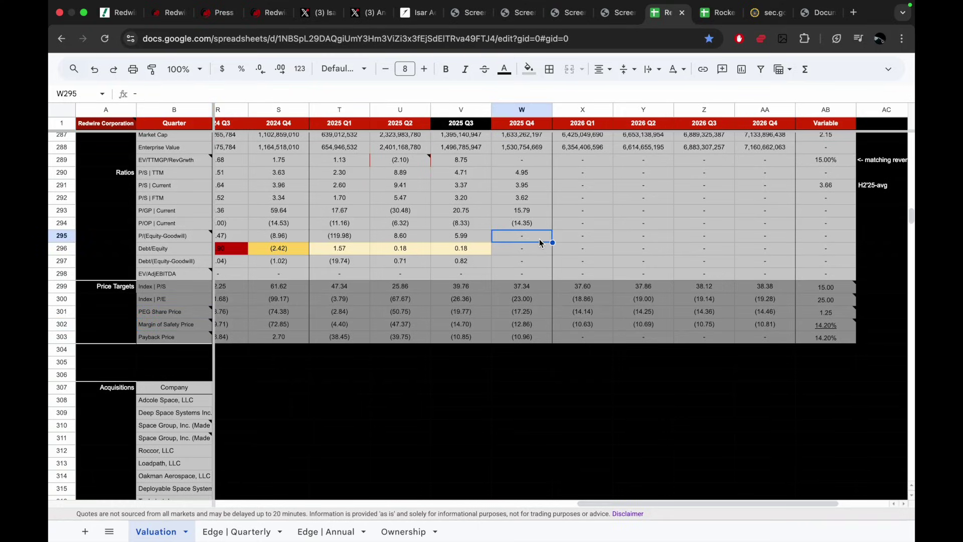
click(533, 313)
key(Up)
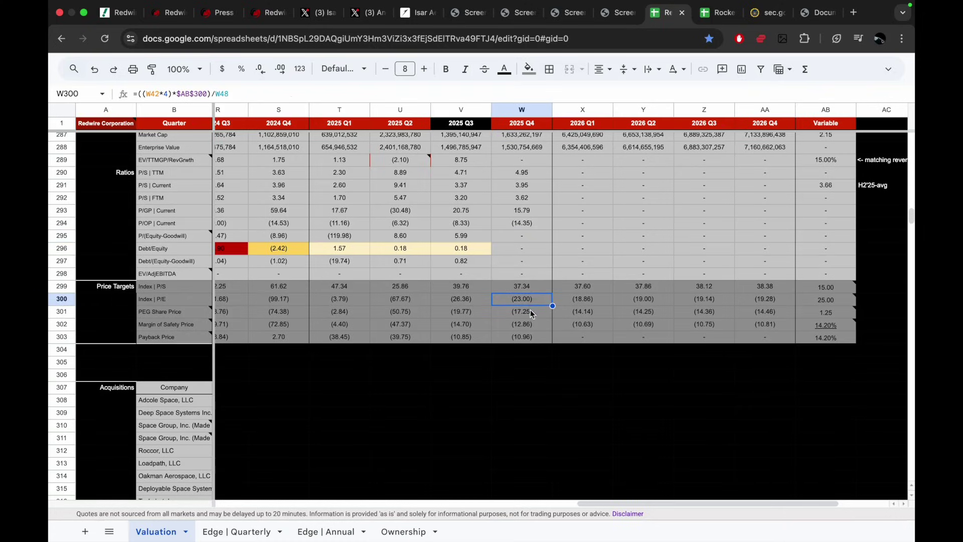
click(533, 314)
click(532, 326)
click(531, 337)
click(531, 291)
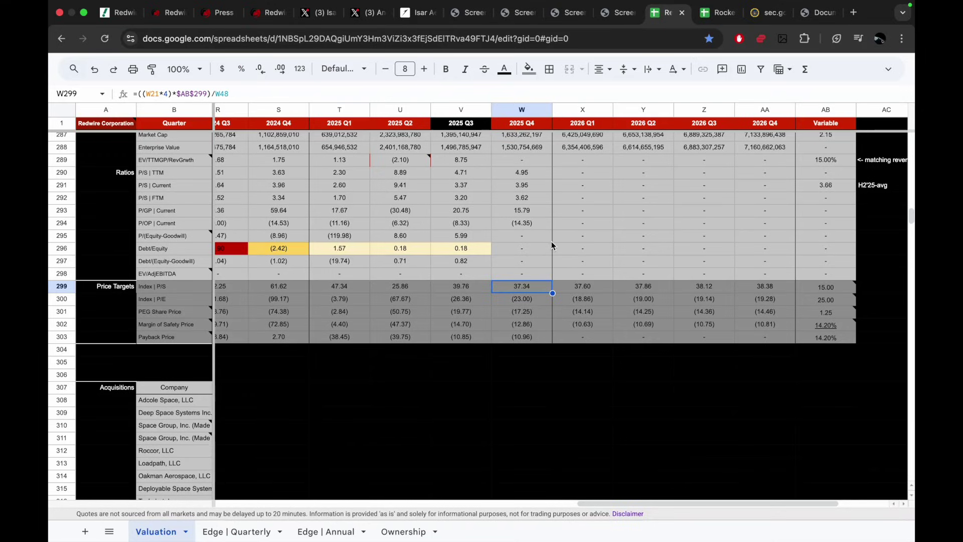
click(529, 254)
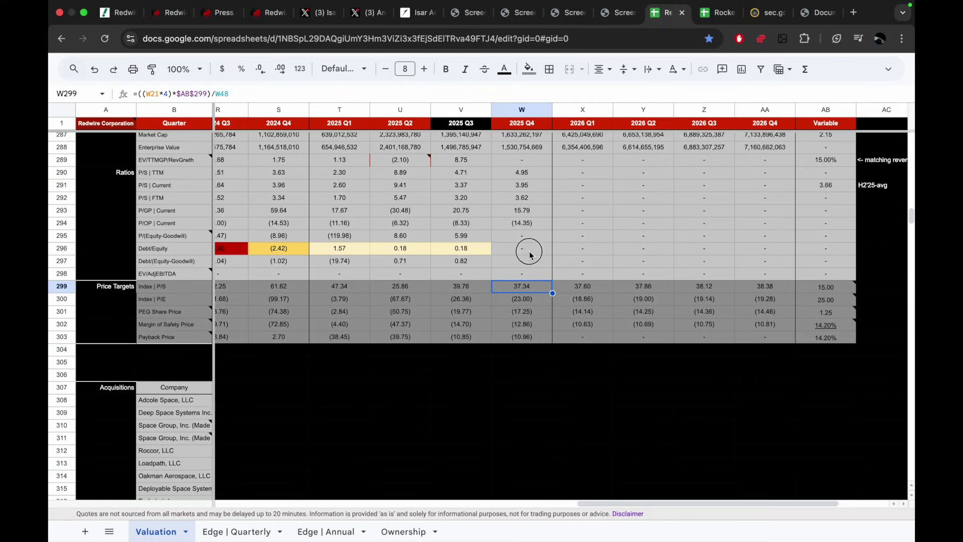